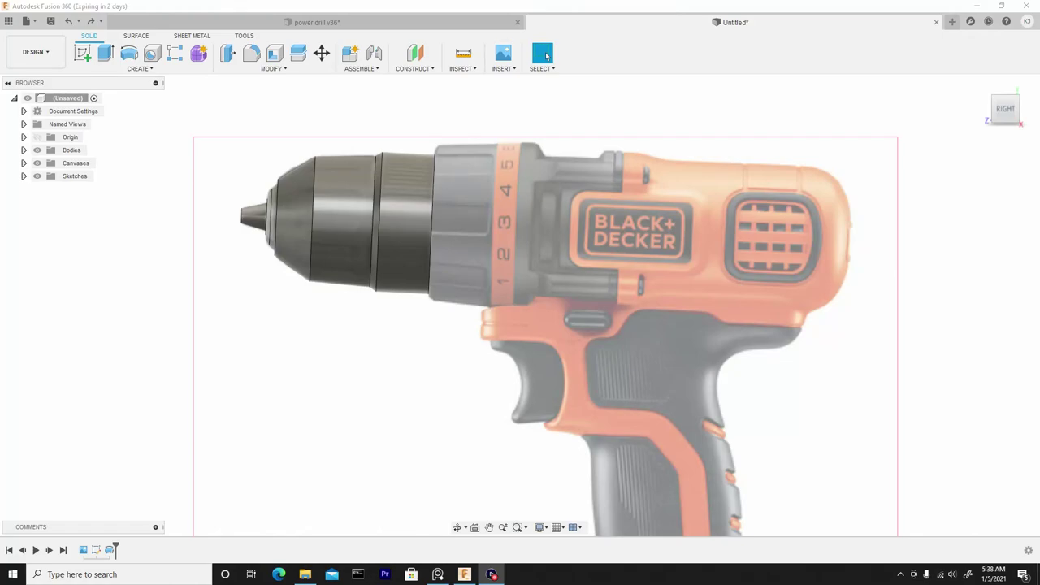
- Start a new sketch on the flat circular rear face of the drill chuck
{"action": "scroll", "coordinate": [516, 230], "scroll_direction": "down", "scroll_amount": 5}
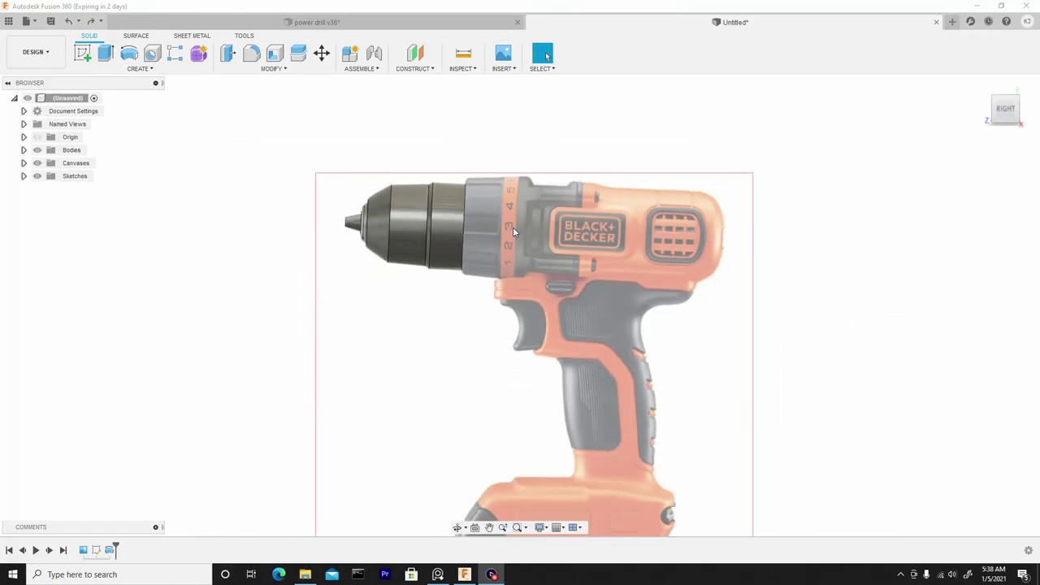
{"action": "scroll", "coordinate": [520, 228], "scroll_direction": "up", "scroll_amount": 3}
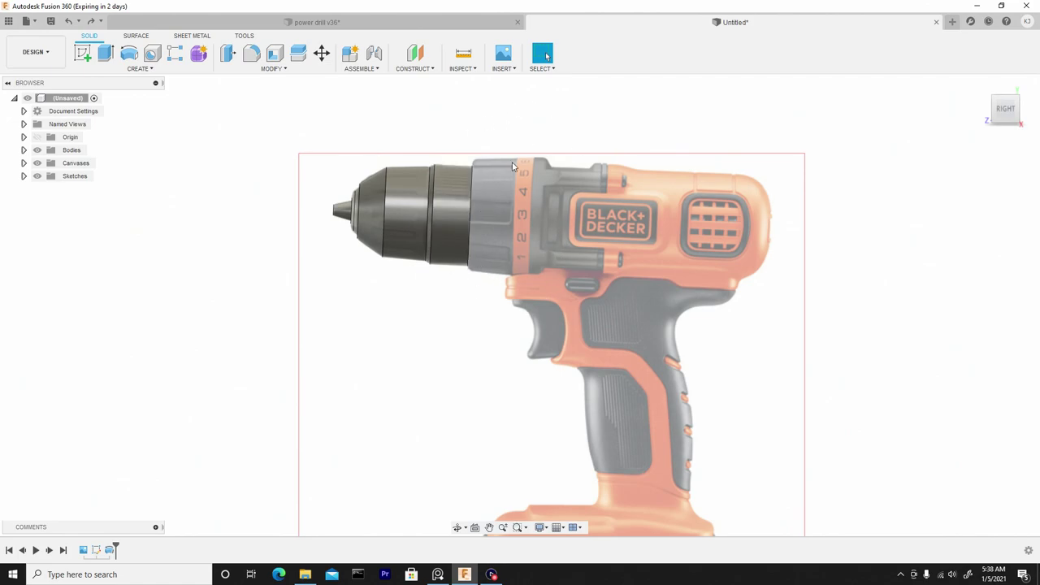
{"action": "scroll", "coordinate": [497, 181], "scroll_direction": "up", "scroll_amount": 3}
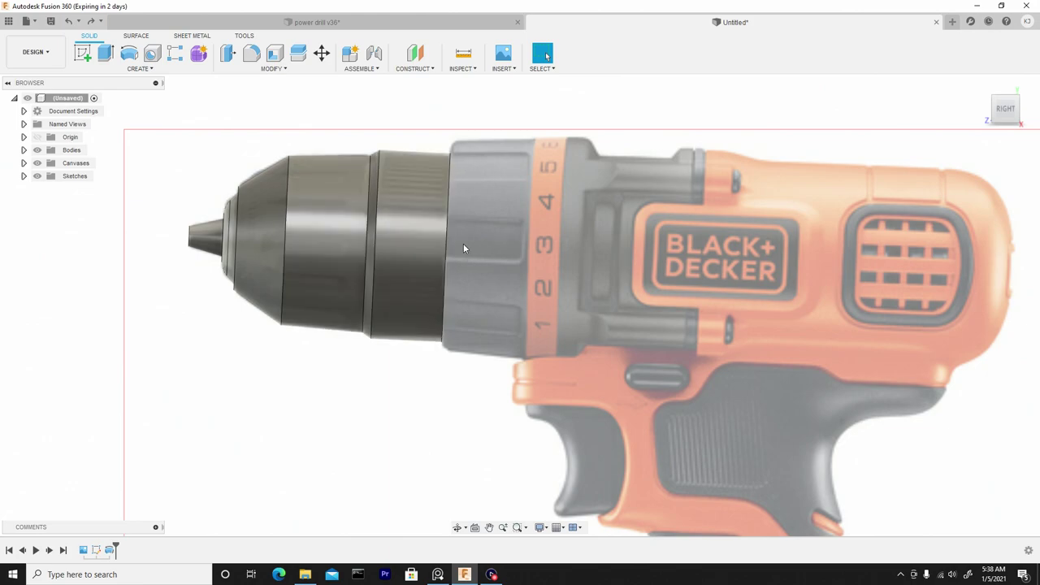
{"action": "middle_click_drag", "start_coordinate": [543, 210], "coordinate": [453, 186], "text": "shift"}
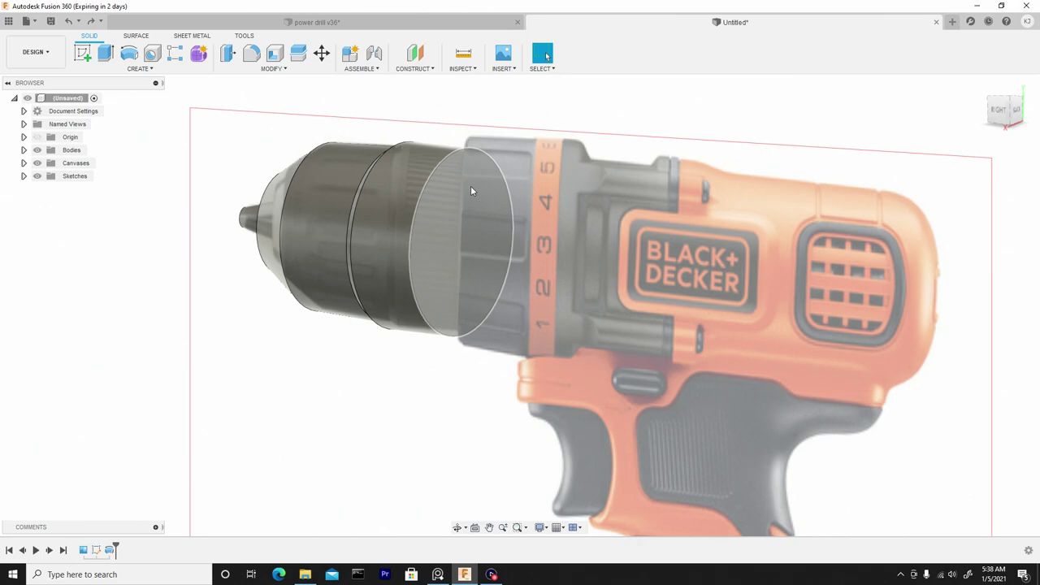
{"action": "left_click", "coordinate": [471, 191]}
{"action": "left_click", "coordinate": [84, 52]}
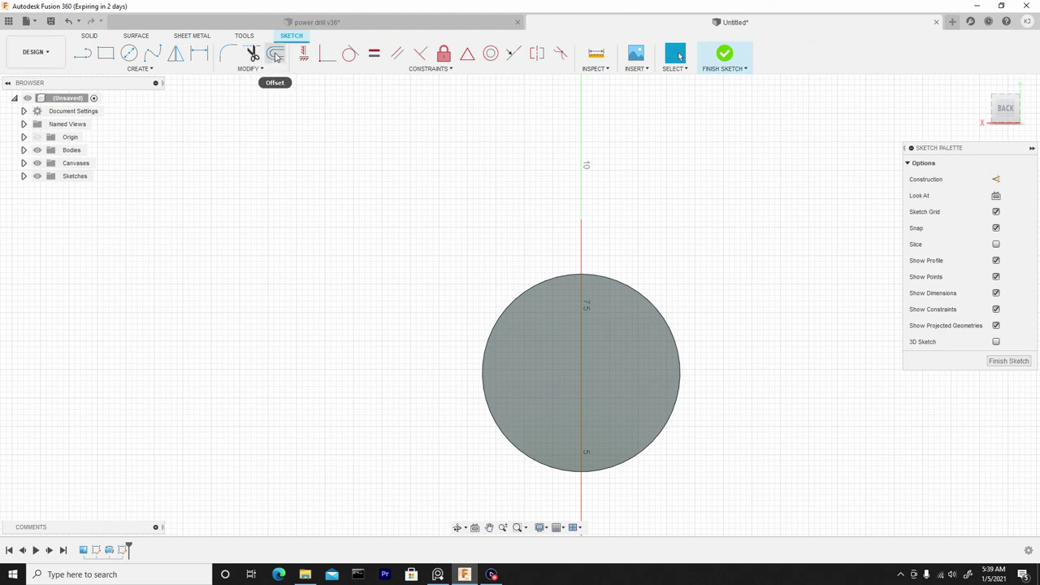
- Offset the circular edge of the chuck's rear face outward by about 0.544 mm
{"action": "left_click", "coordinate": [249, 69]}
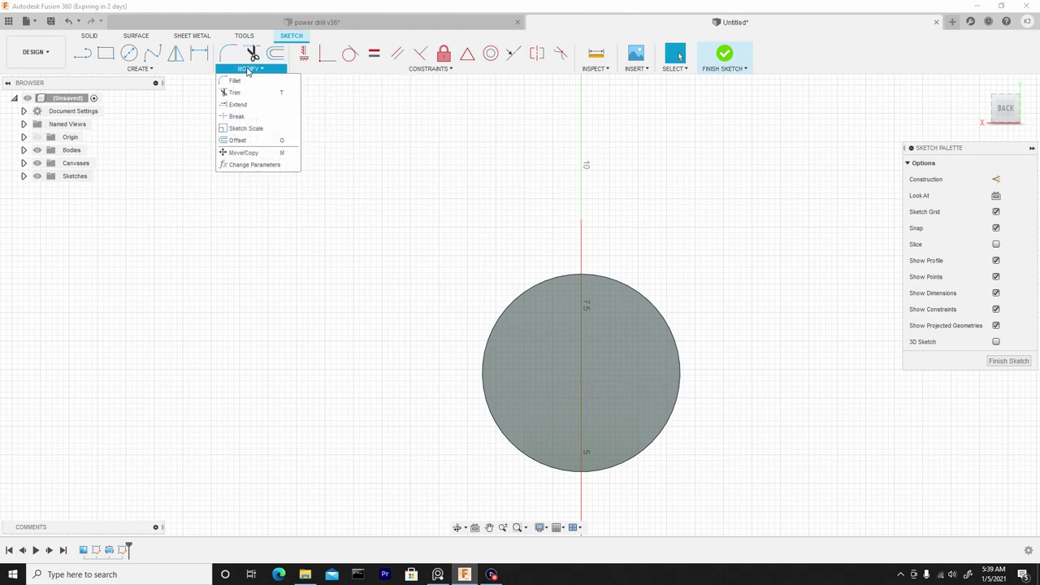
{"action": "left_click", "coordinate": [259, 143]}
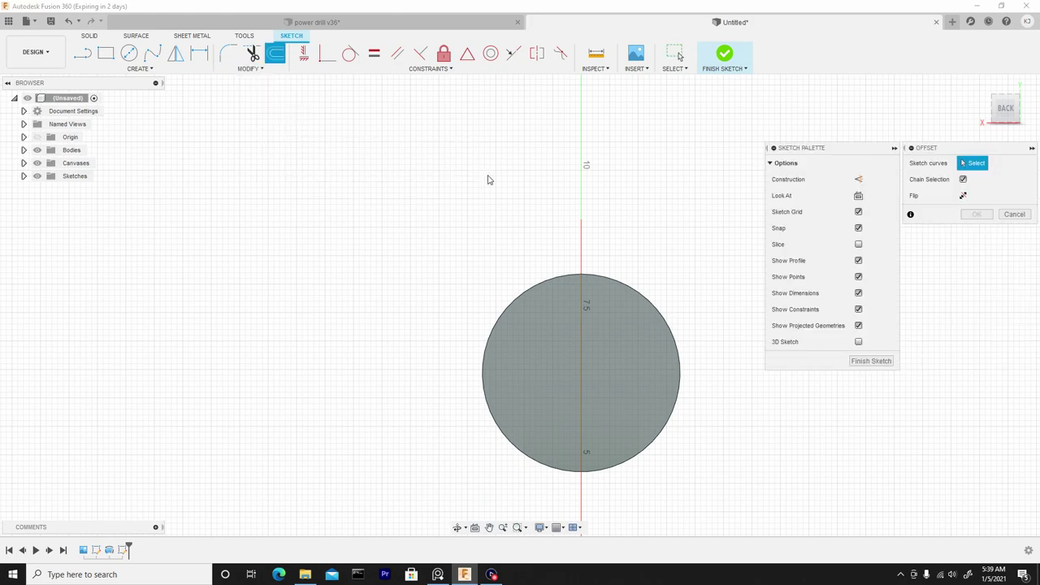
{"action": "scroll", "coordinate": [674, 251], "scroll_direction": "up", "scroll_amount": 3}
{"action": "left_click", "coordinate": [587, 307]}
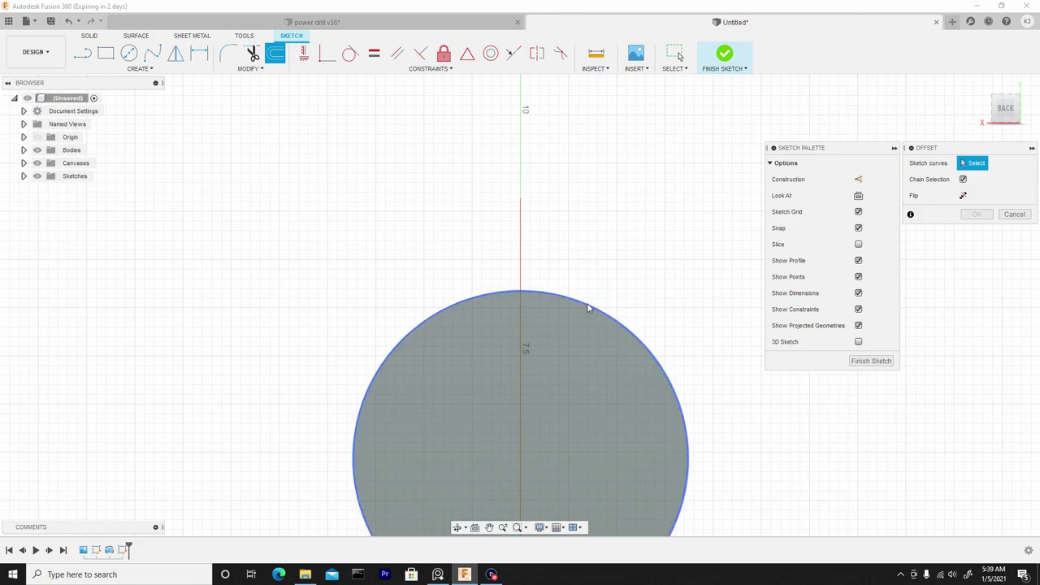
{"action": "scroll", "coordinate": [490, 244], "scroll_direction": "down", "scroll_amount": 3}
{"action": "mouse_move", "coordinate": [557, 258]}
{"action": "middle_mouse_down"}
{"action": "mouse_move", "coordinate": [466, 168]}
{"action": "mouse_move", "coordinate": [471, 151]}
{"action": "mouse_move", "coordinate": [539, 134]}
{"action": "mouse_move", "coordinate": [478, 123]}
{"action": "middle_mouse_up"}
{"action": "left_click_drag", "start_coordinate": [457, 109], "coordinate": [455, 144]}
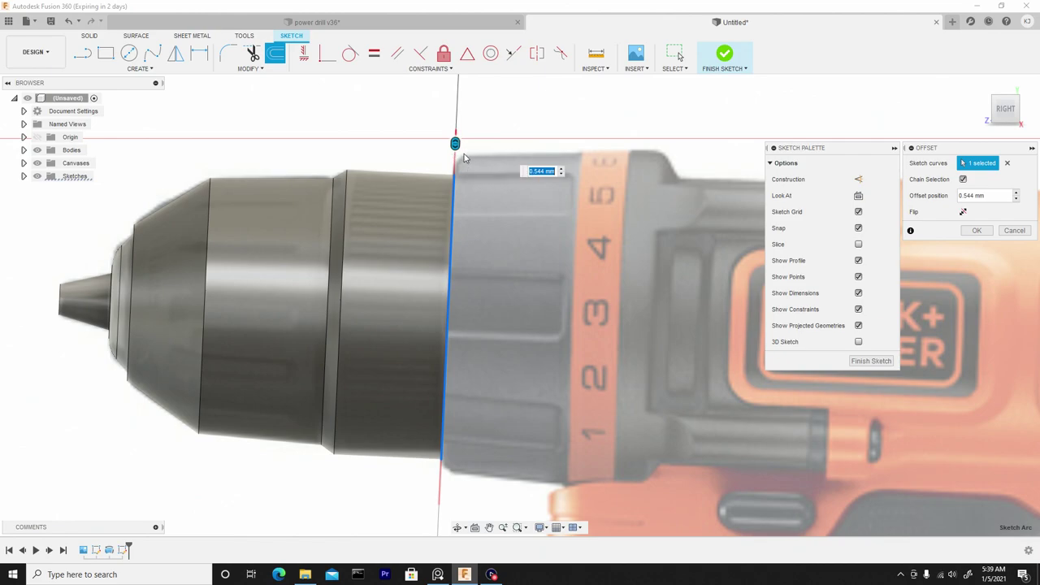
- Reduce the circle's offset to about 0.203 mm to match the clutch collar in the reference image, and finish the sketch
{"action": "mouse_move", "coordinate": [464, 153]}
{"action": "middle_mouse_down", "text": "shift"}
{"action": "mouse_move", "coordinate": [479, 156]}
{"action": "mouse_move", "coordinate": [456, 160]}
{"action": "middle_mouse_up", "text": "shift"}
{"action": "scroll", "coordinate": [456, 160], "scroll_direction": "down", "scroll_amount": 3}
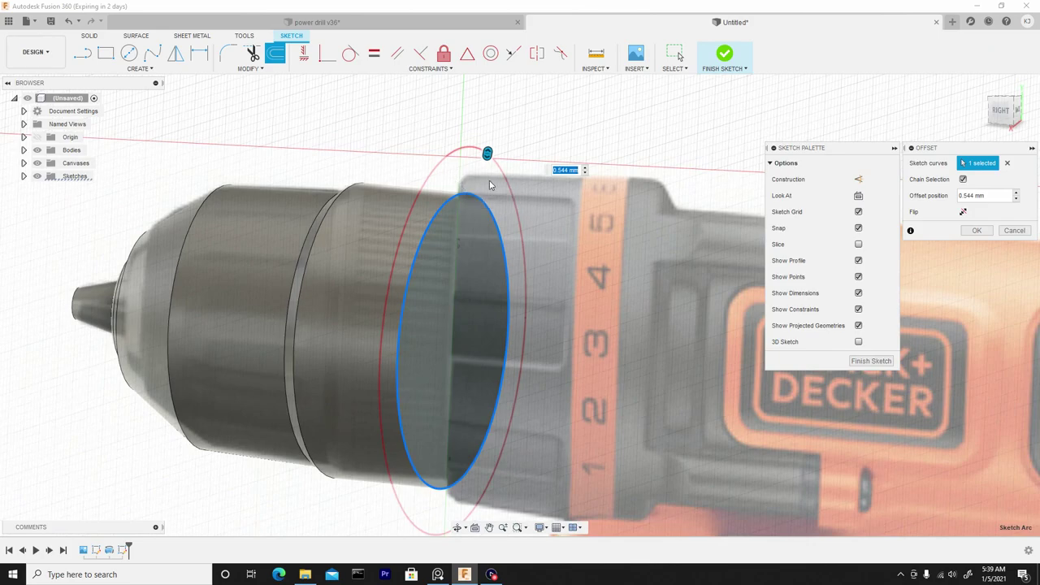
{"action": "scroll", "coordinate": [490, 186], "scroll_direction": "down", "scroll_amount": 2}
{"action": "left_click", "coordinate": [1003, 110]}
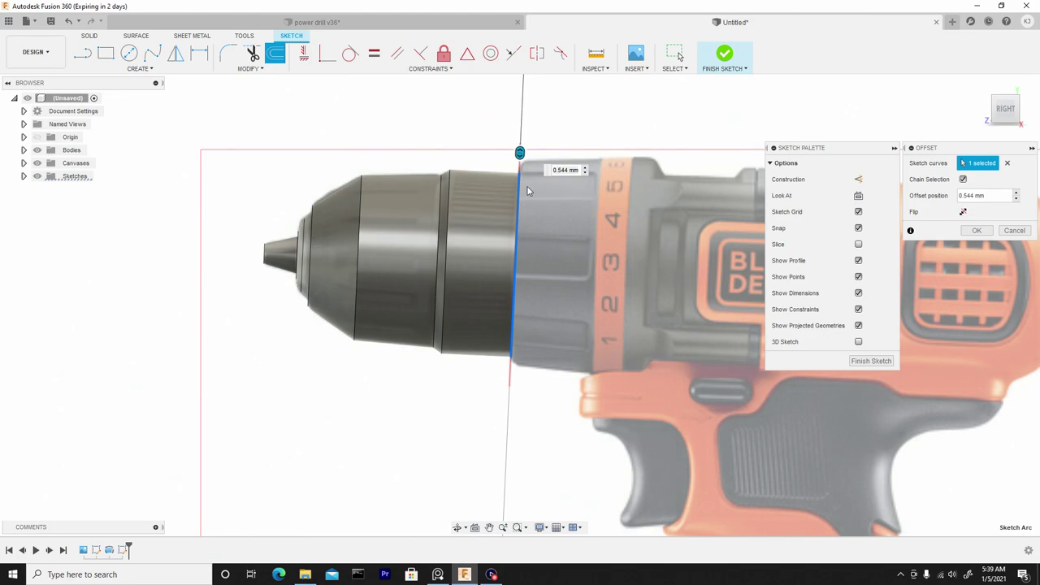
{"action": "scroll", "coordinate": [524, 179], "scroll_direction": "up", "scroll_amount": 5}
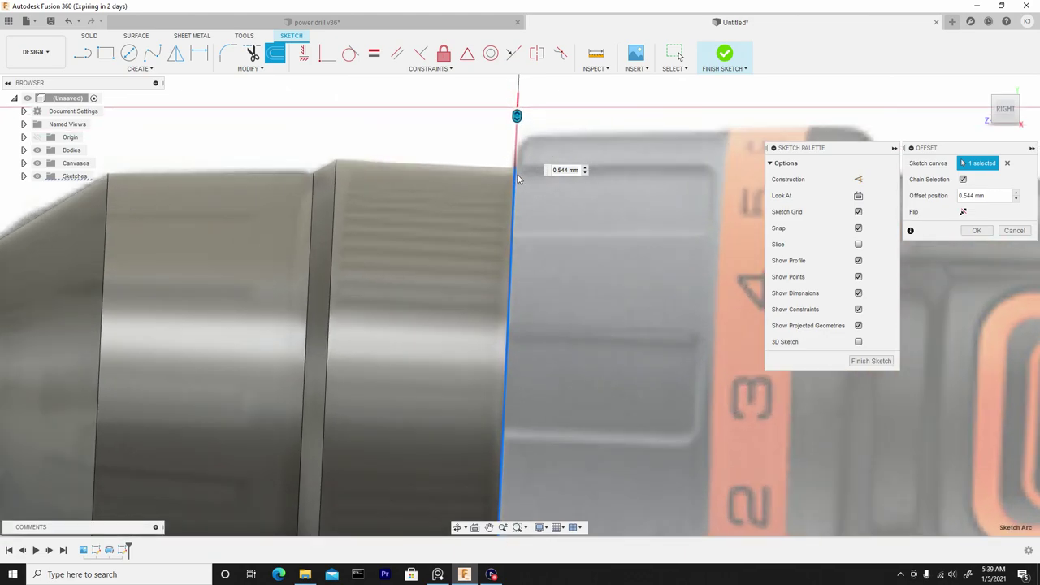
{"action": "middle_click_drag", "start_coordinate": [505, 172], "coordinate": [512, 144], "text": "shift"}
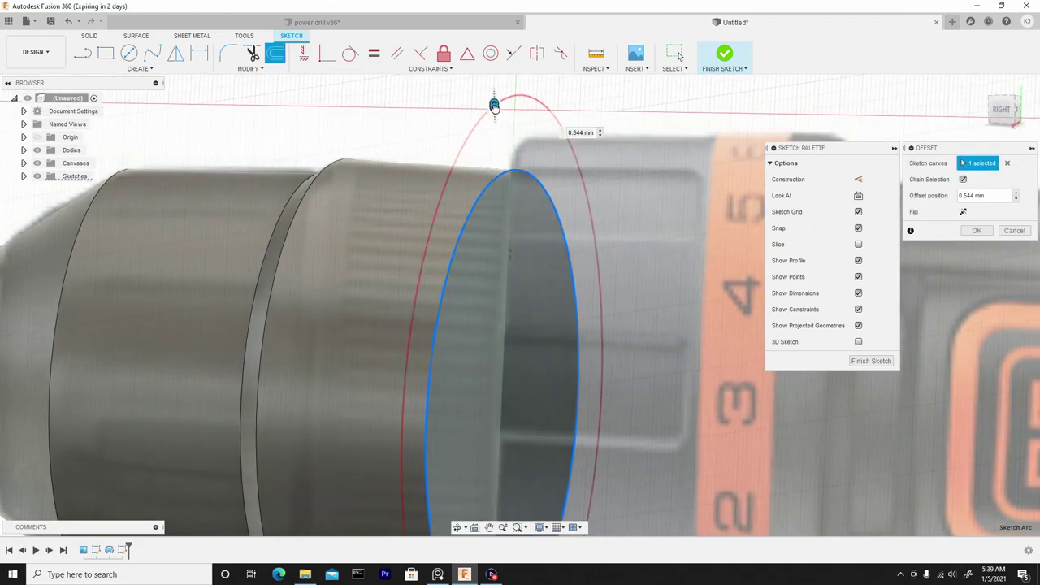
{"action": "left_click_drag", "start_coordinate": [494, 111], "coordinate": [496, 150]}
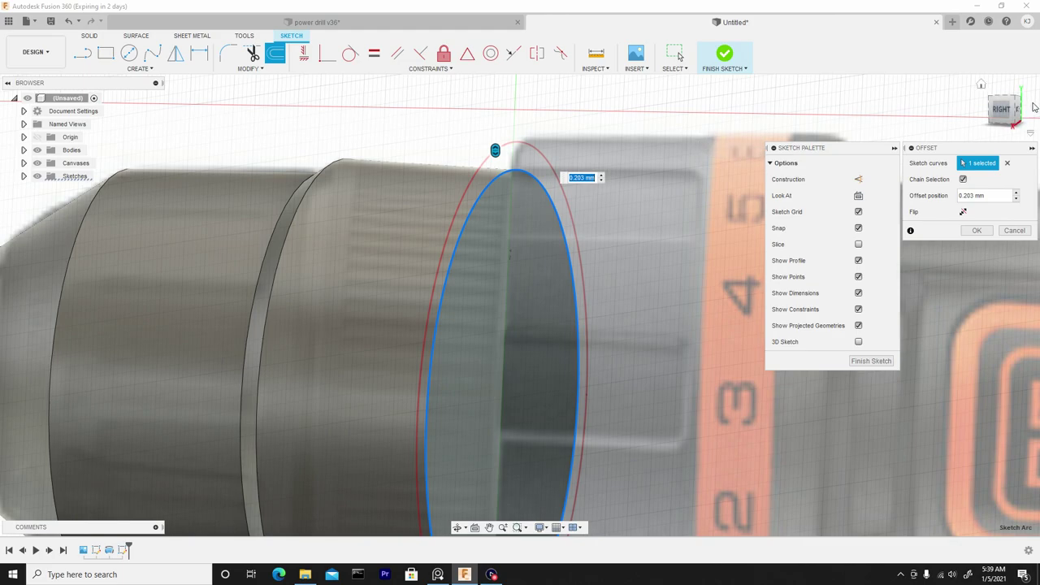
{"action": "middle_click_drag", "start_coordinate": [695, 145], "coordinate": [495, 170], "text": "shift"}
{"action": "scroll", "coordinate": [586, 152], "scroll_direction": "down", "scroll_amount": 3}
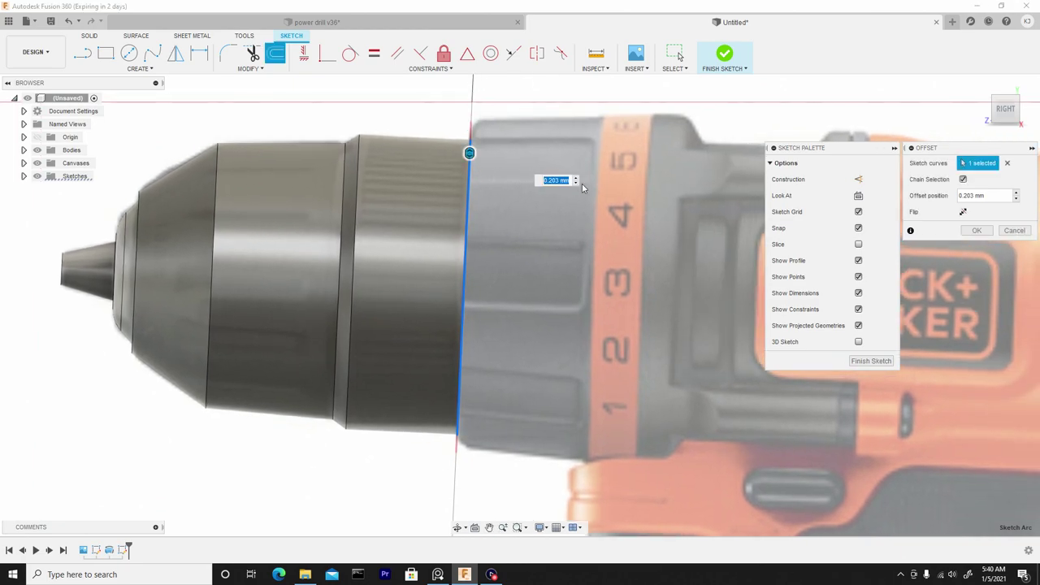
{"action": "left_click", "coordinate": [978, 231]}
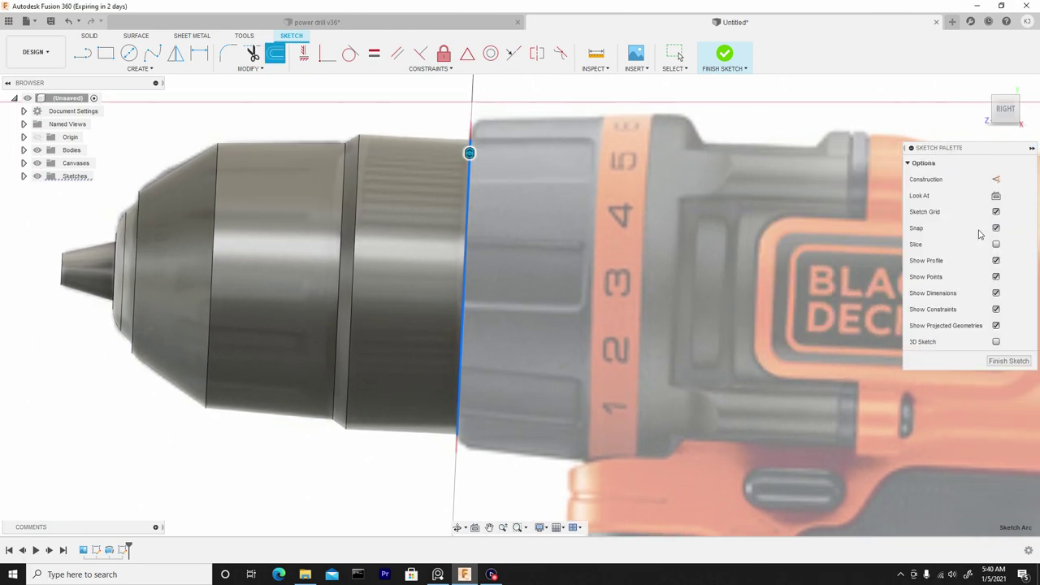
{"action": "key", "text": "Escape"}
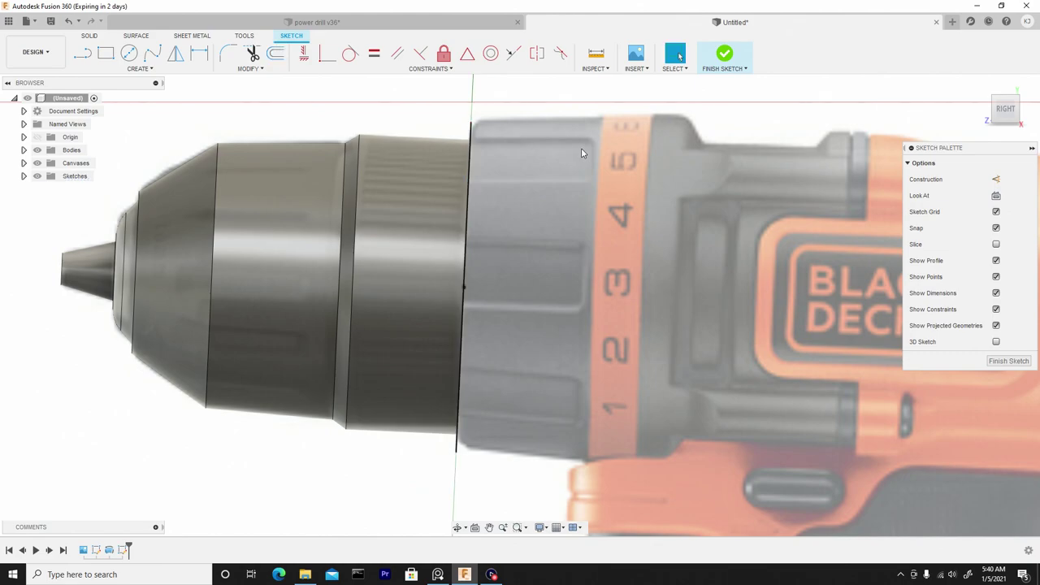
{"action": "left_click", "coordinate": [724, 56]}
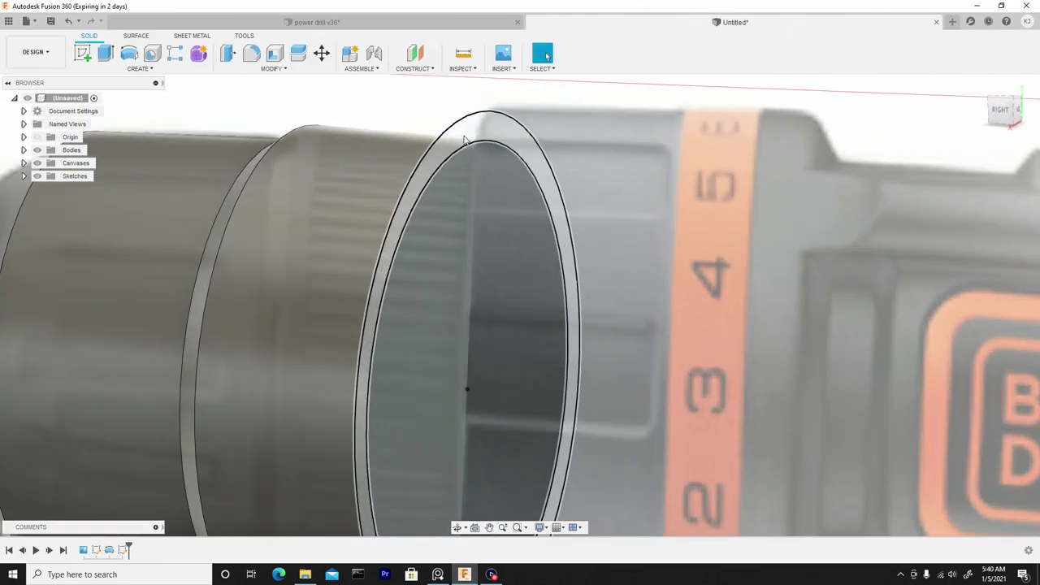
- Extrude the ring and inner circle profiles together about 2.484 mm toward the drill housing, up to the rear end of the clutch collar
{"action": "left_click", "coordinate": [467, 132]}
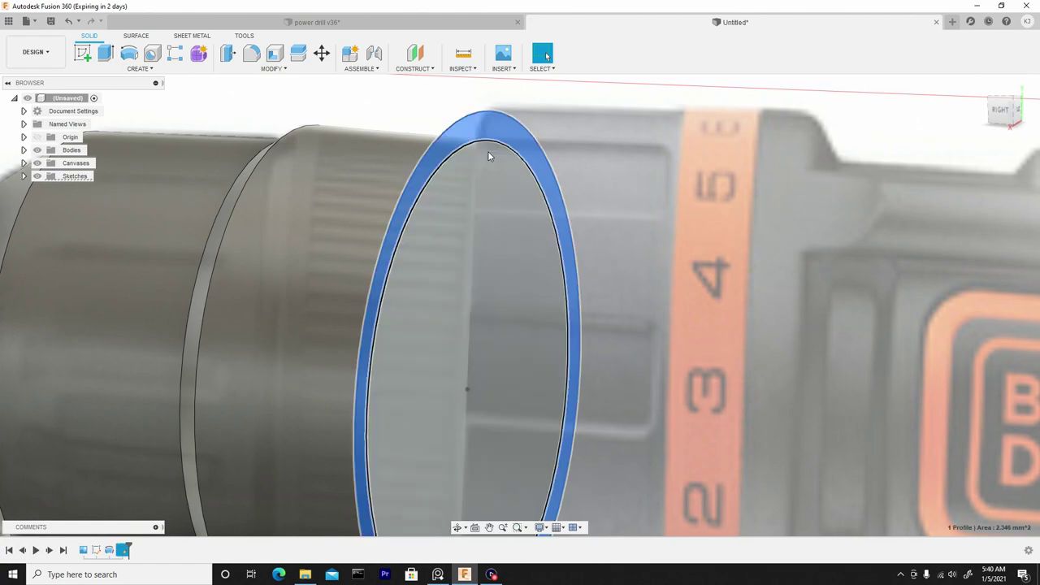
{"action": "left_click", "coordinate": [491, 203]}
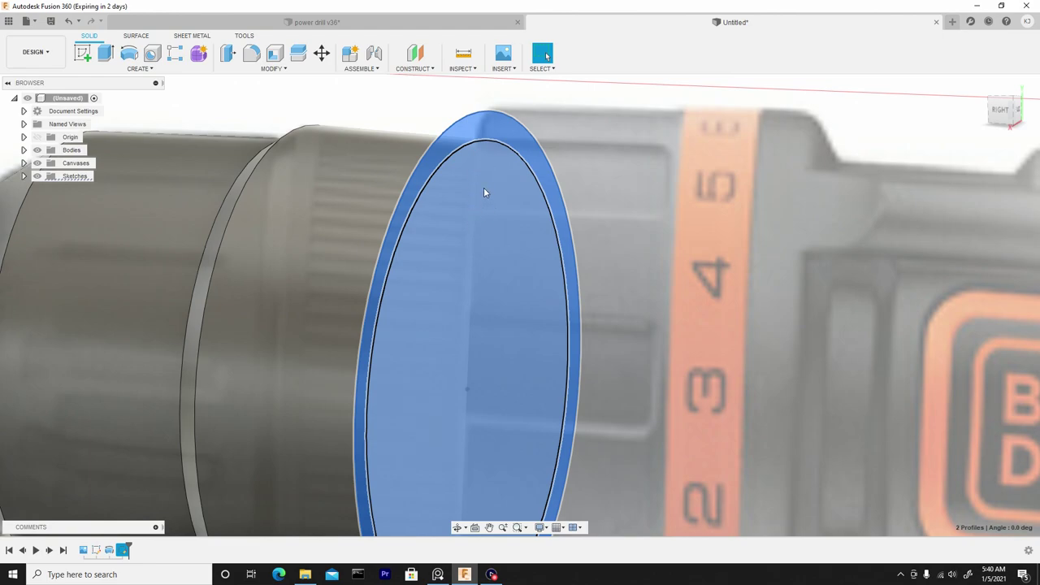
{"action": "right_click", "coordinate": [484, 191]}
{"action": "left_click", "coordinate": [524, 174]}
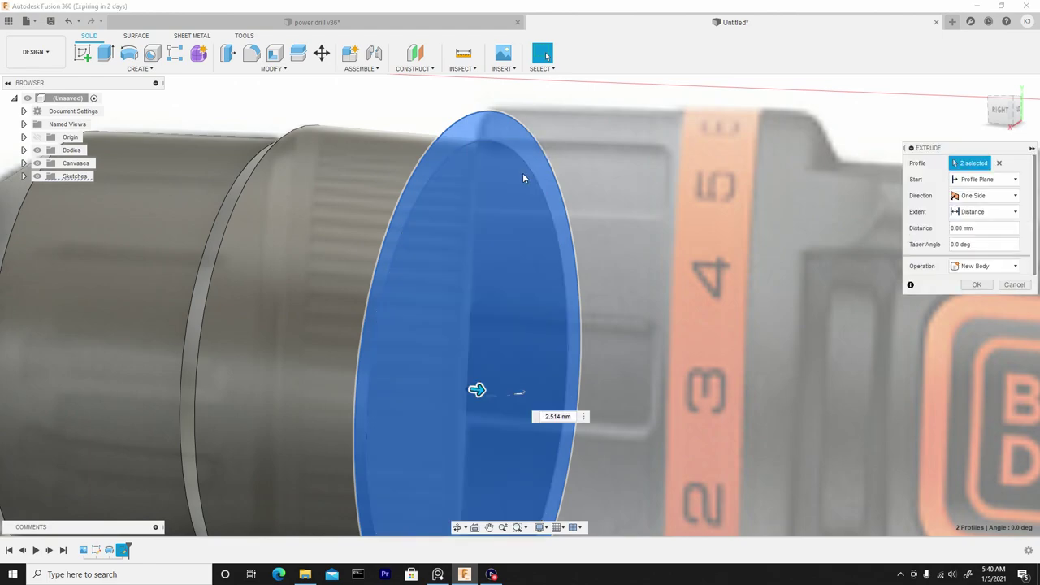
{"action": "scroll", "coordinate": [586, 165], "scroll_direction": "down", "scroll_amount": 3}
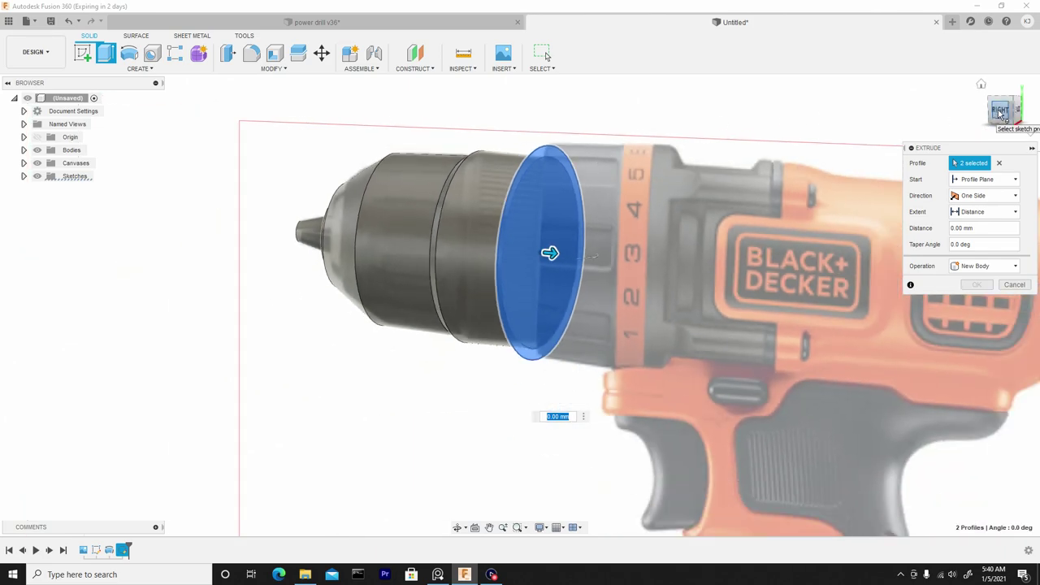
{"action": "left_click", "coordinate": [1002, 112]}
{"action": "middle_click_drag", "start_coordinate": [600, 269], "coordinate": [409, 268]}
{"action": "left_click_drag", "start_coordinate": [409, 269], "coordinate": [513, 273]}
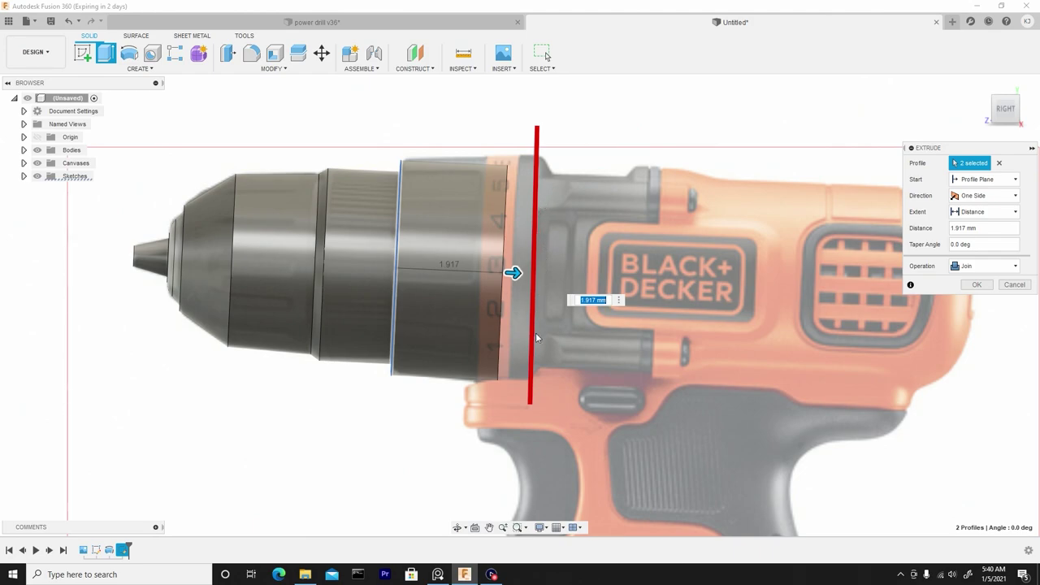
{"action": "left_click_drag", "start_coordinate": [514, 273], "coordinate": [545, 275]}
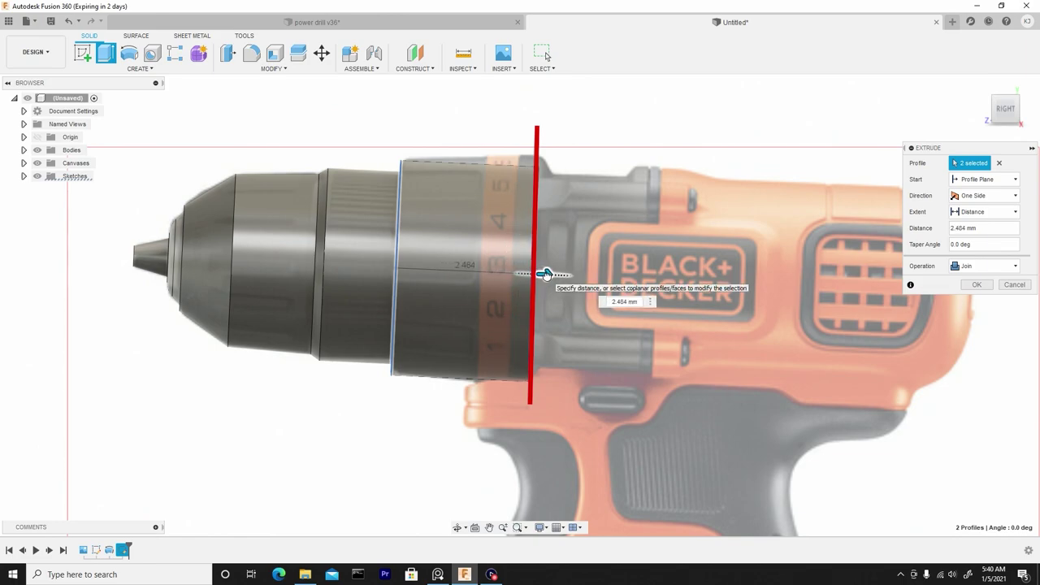
- Set the collar extrusion's operation to New Body and complete the extrusion
{"action": "left_click", "coordinate": [977, 271]}
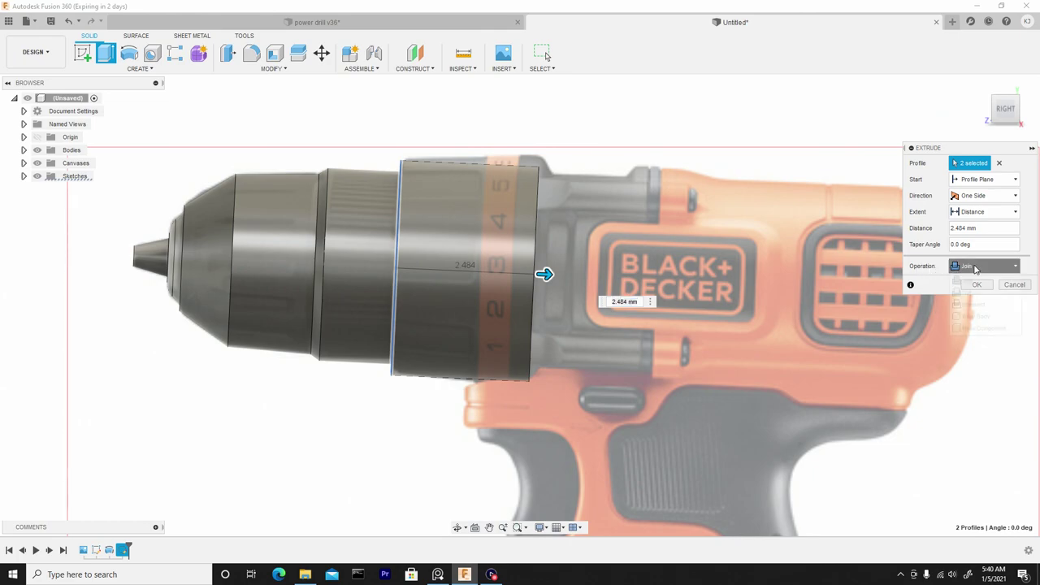
{"action": "left_click", "coordinate": [980, 316]}
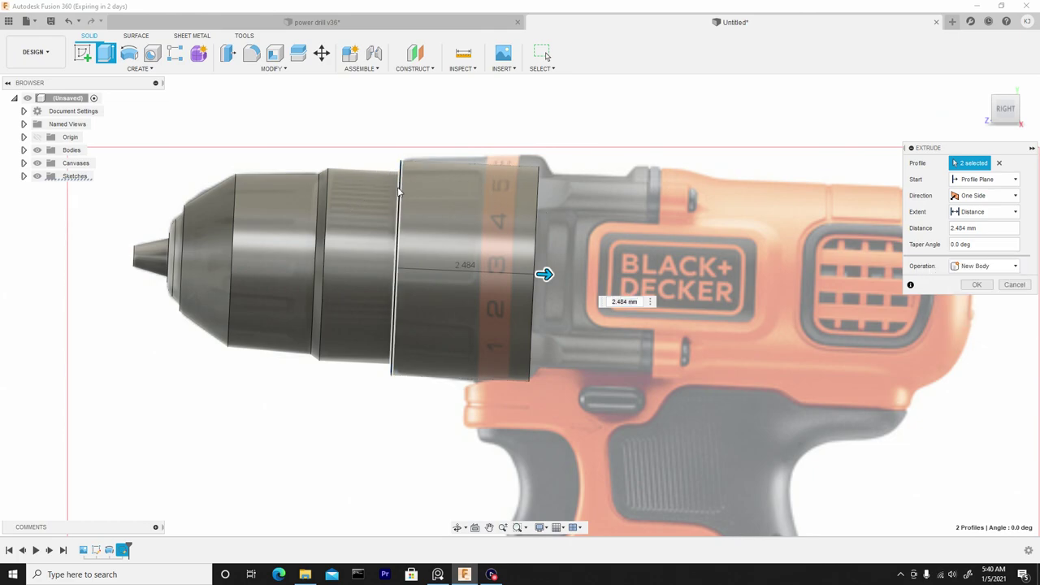
{"action": "left_click", "coordinate": [978, 286]}
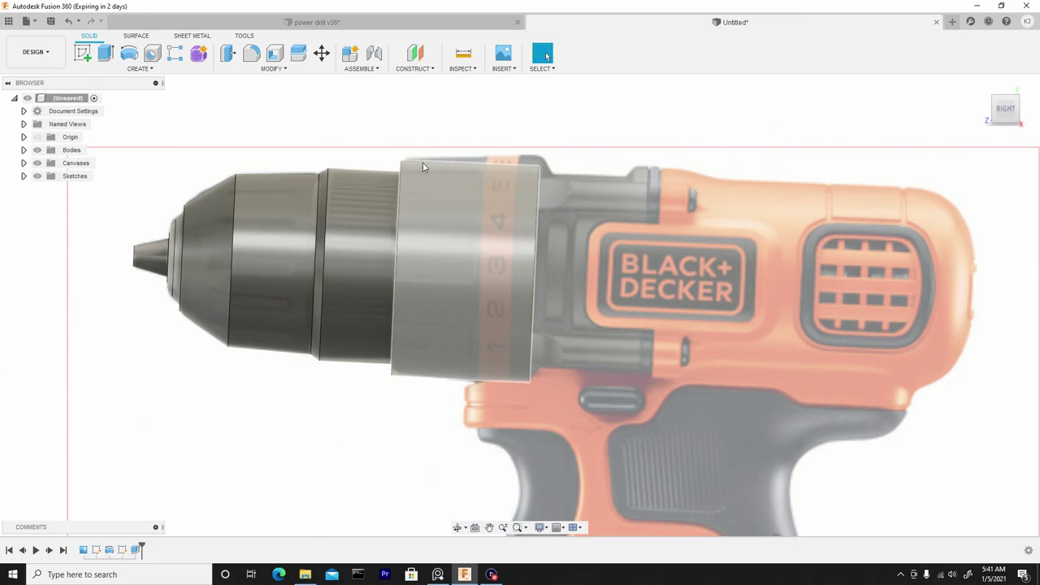
- Start a Draft on the clutch collar, using its front ring face as pull direction and its outer cylindrical surface as the drafted face
{"action": "left_click", "coordinate": [272, 70]}
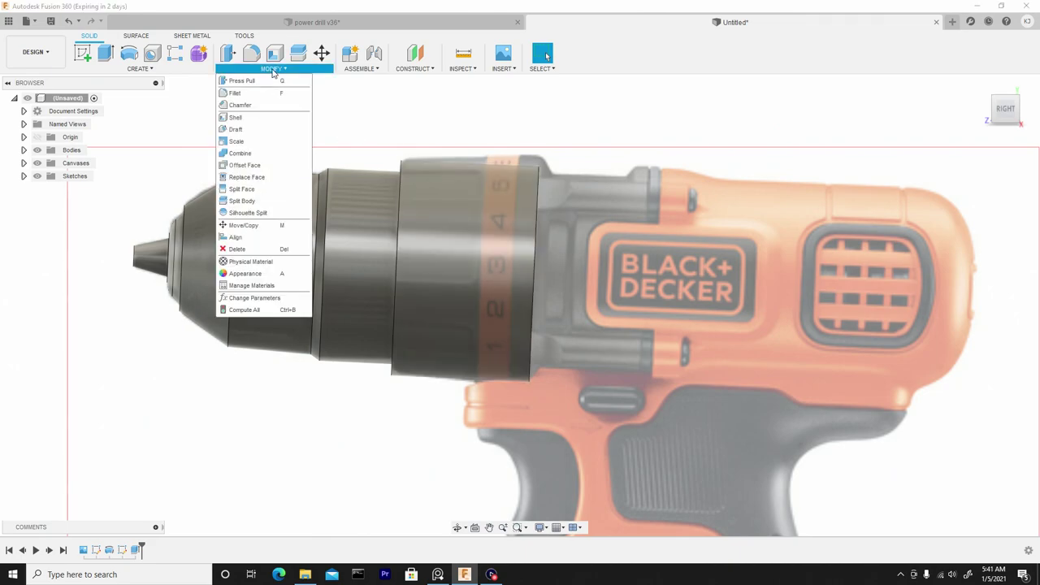
{"action": "left_click", "coordinate": [238, 130]}
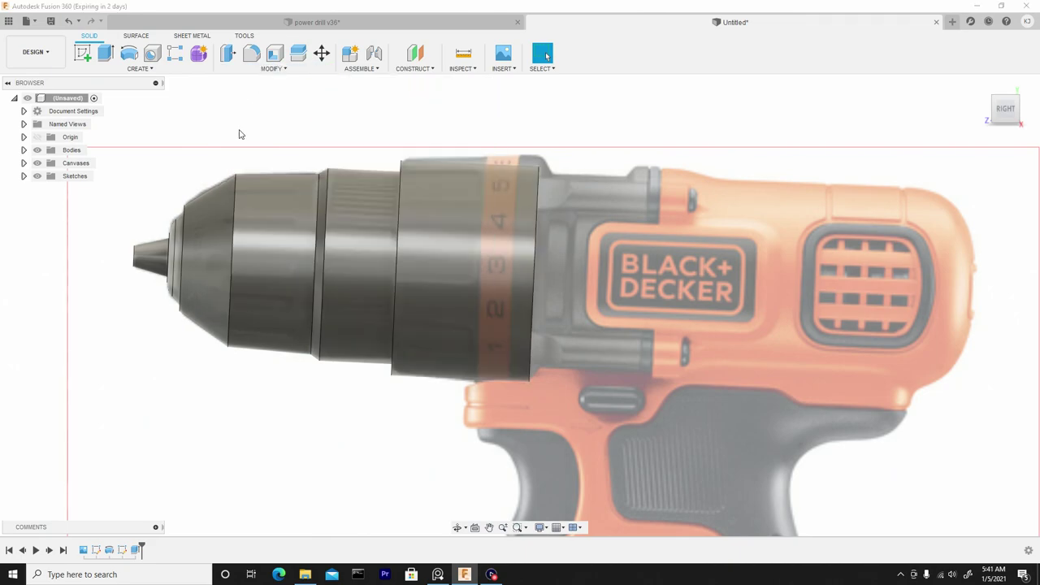
{"action": "middle_click_drag", "start_coordinate": [362, 135], "coordinate": [383, 135], "text": "shift"}
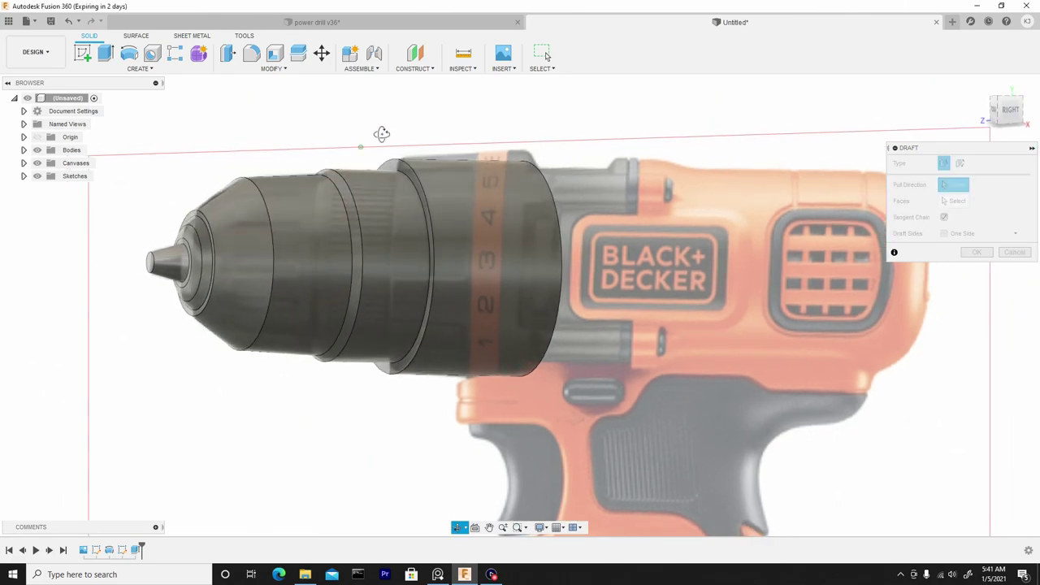
{"action": "scroll", "coordinate": [399, 155], "scroll_direction": "up", "scroll_amount": 5}
{"action": "left_click", "coordinate": [409, 173]}
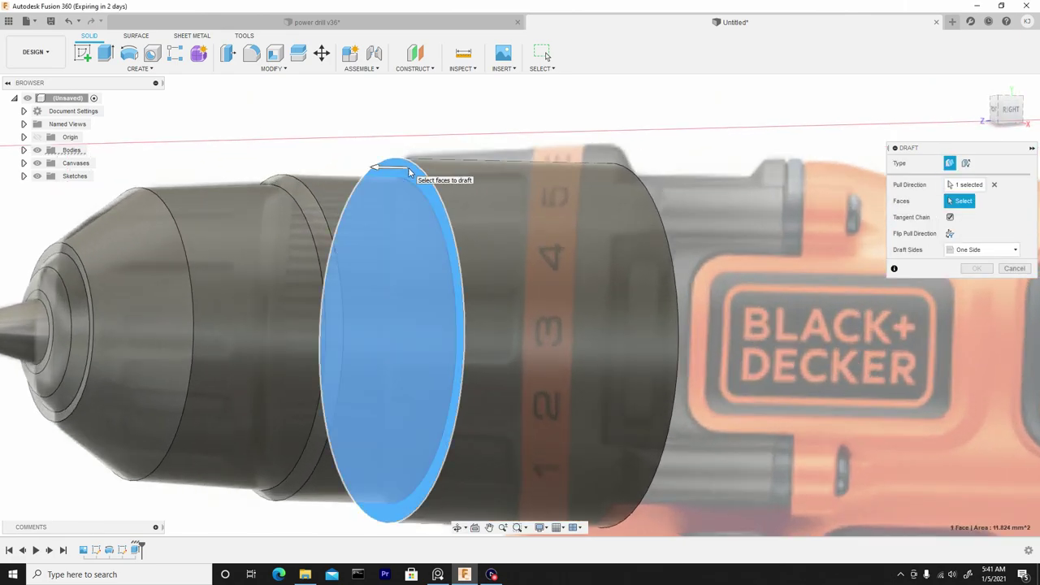
{"action": "left_click", "coordinate": [536, 167]}
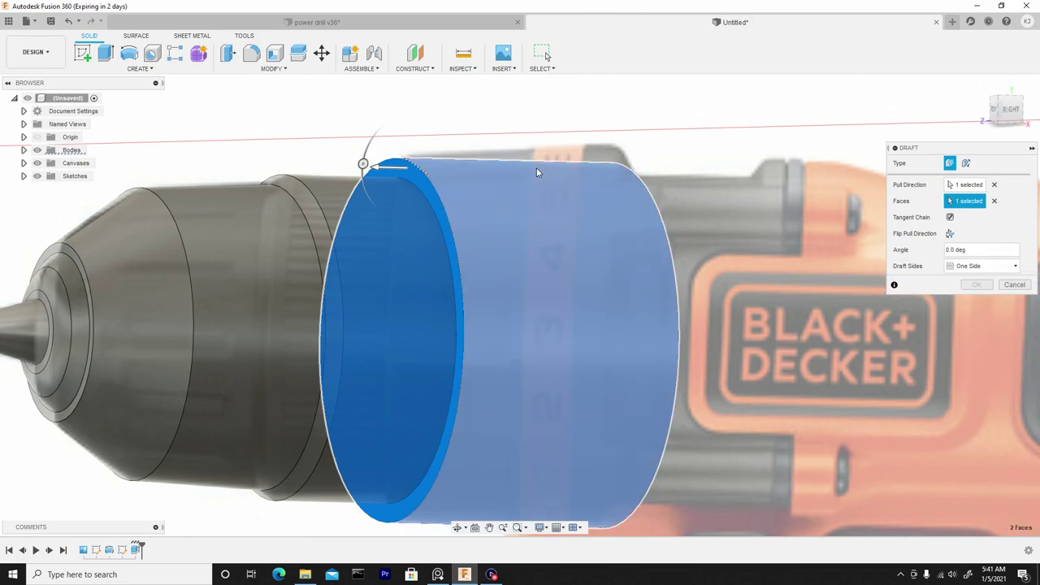
{"action": "left_click", "coordinate": [1001, 109]}
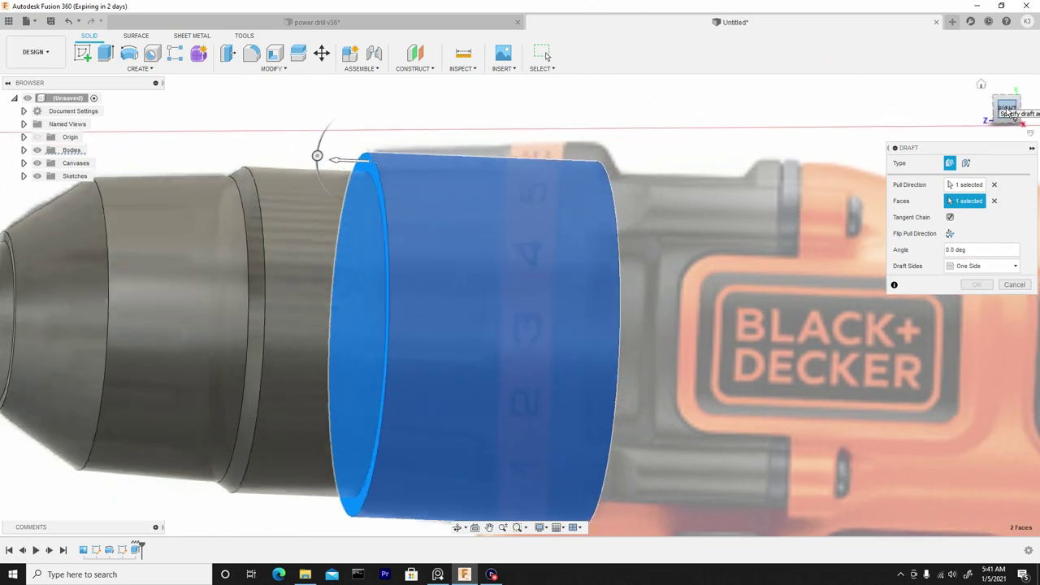
- Taper the collar at a draft angle of about 3.9 degrees, widening toward the drill housing to follow the reference image, and complete the draft
{"action": "left_click", "coordinate": [293, 153]}
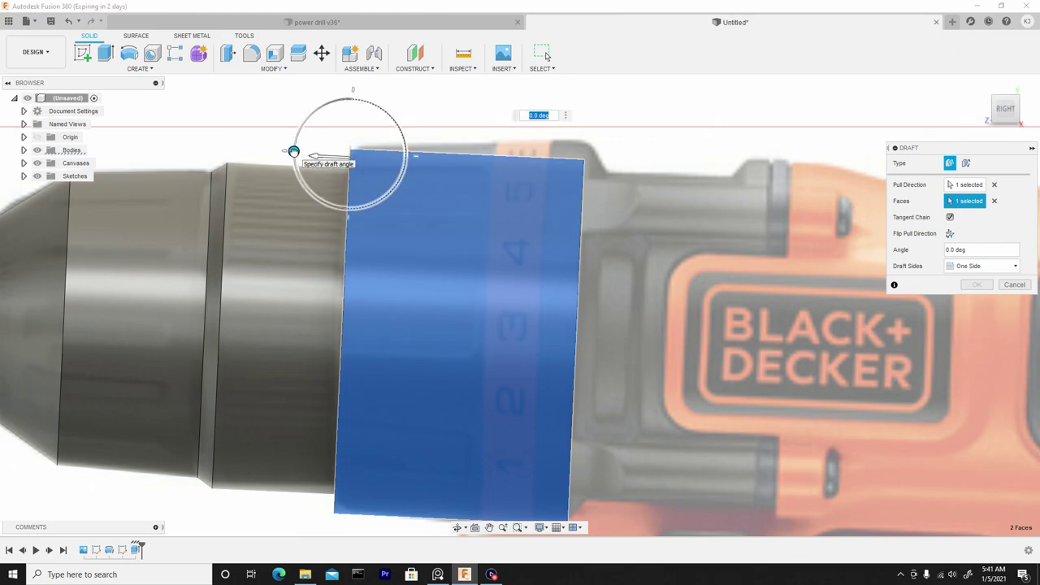
{"action": "type", "text": "4"}
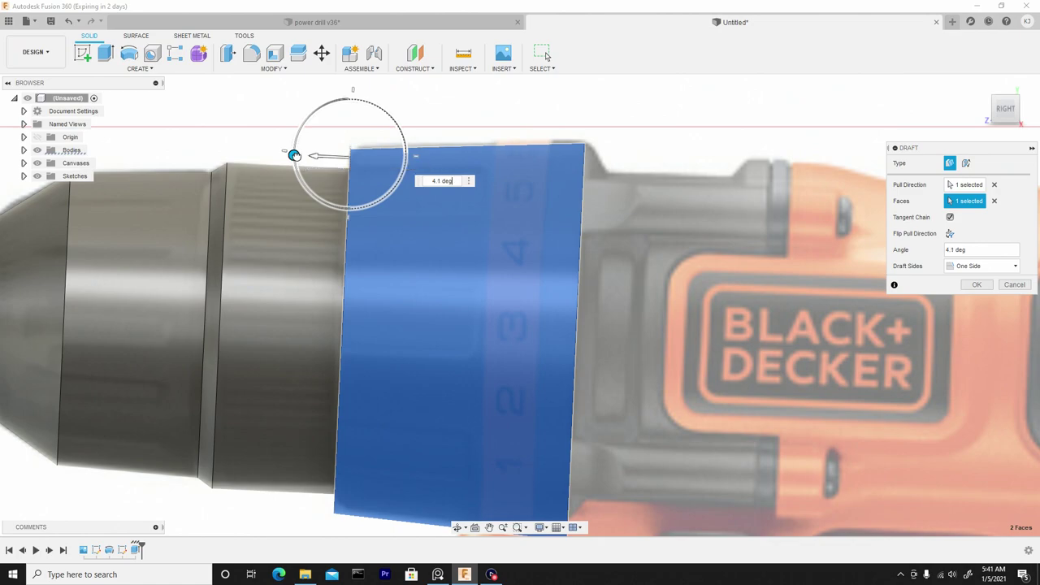
{"action": "type", "text": ".6"}
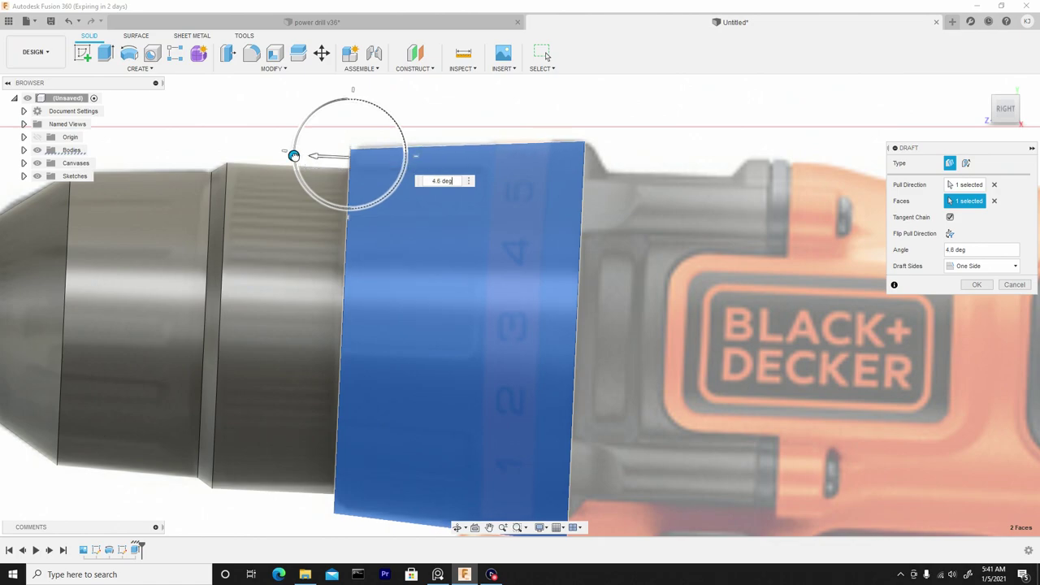
{"action": "key", "text": "BackSpace"}
{"action": "key", "text": "BackSpace"}
{"action": "key", "text": "BackSpace"}
{"action": "type", "text": "5.1"}
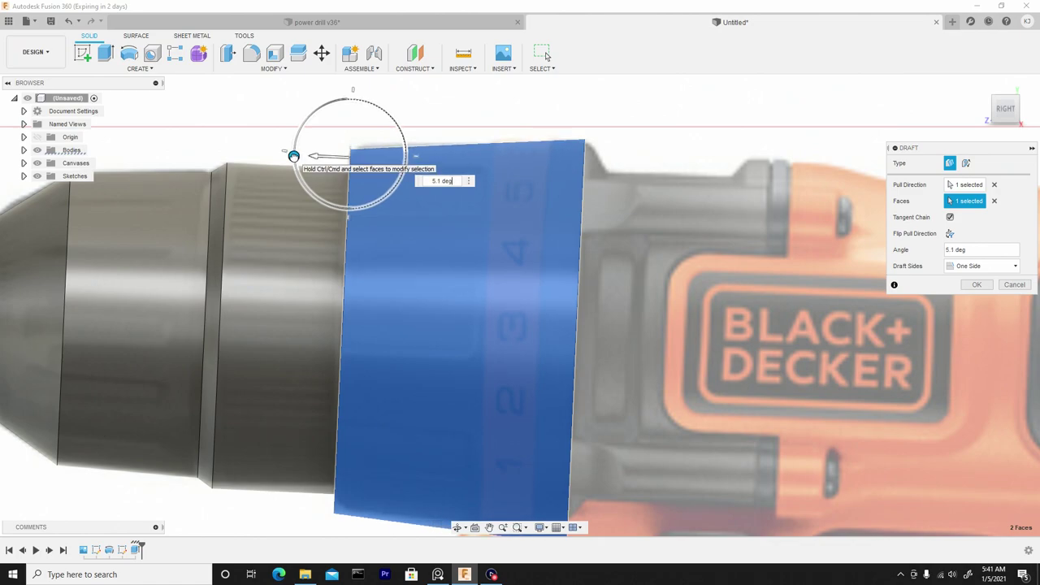
{"action": "left_click_drag", "start_coordinate": [294, 156], "coordinate": [292, 155]}
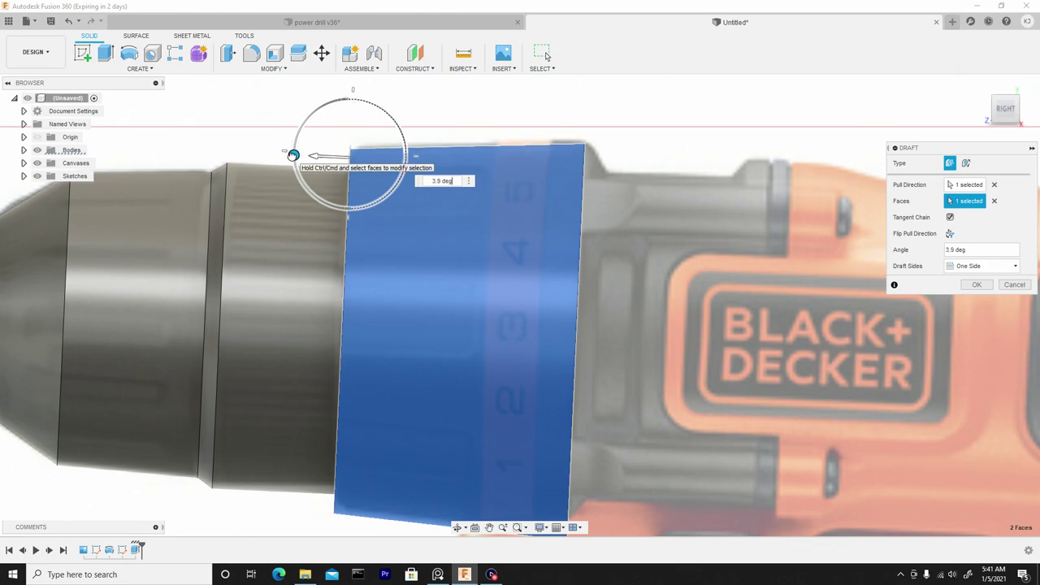
{"action": "scroll", "coordinate": [444, 173], "scroll_direction": "down", "scroll_amount": 2}
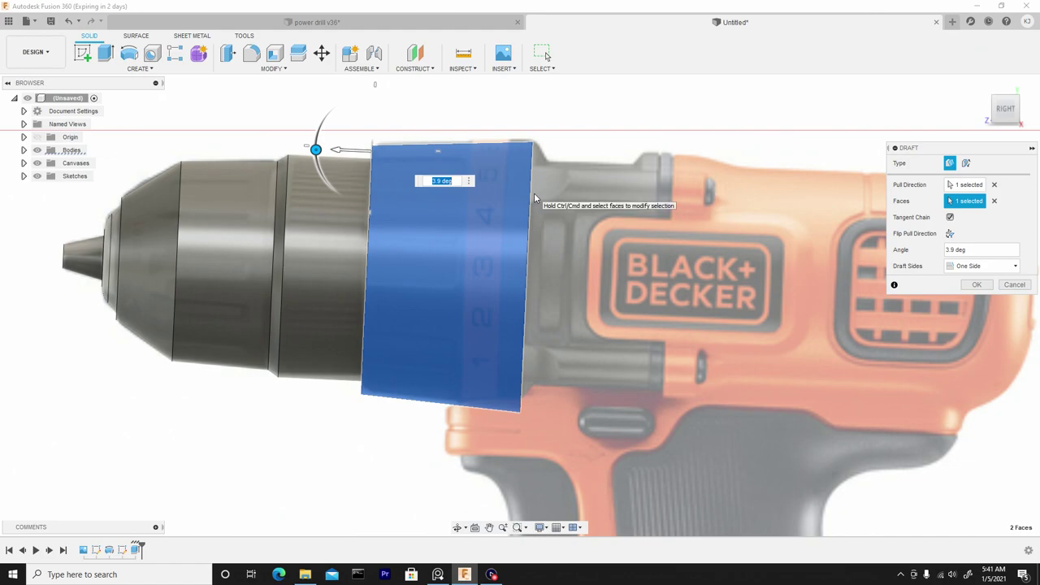
{"action": "left_click", "coordinate": [975, 285]}
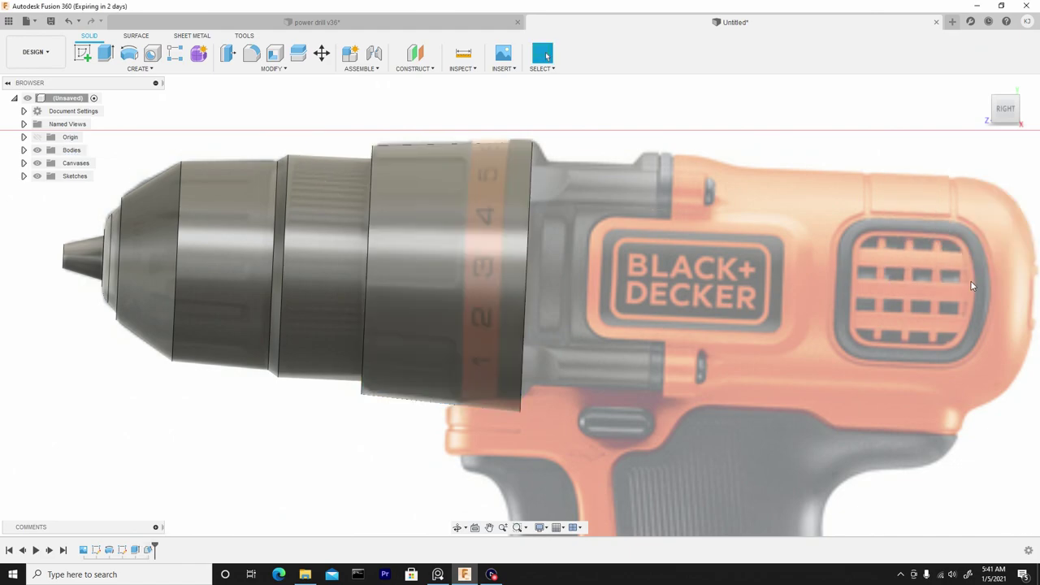
- Fillet the clutch collar's front outer edge with a radius of about 0.095 mm to match the reference image
{"action": "scroll", "coordinate": [638, 184], "scroll_direction": "down", "scroll_amount": 1}
{"action": "scroll", "coordinate": [493, 154], "scroll_direction": "up", "scroll_amount": 2}
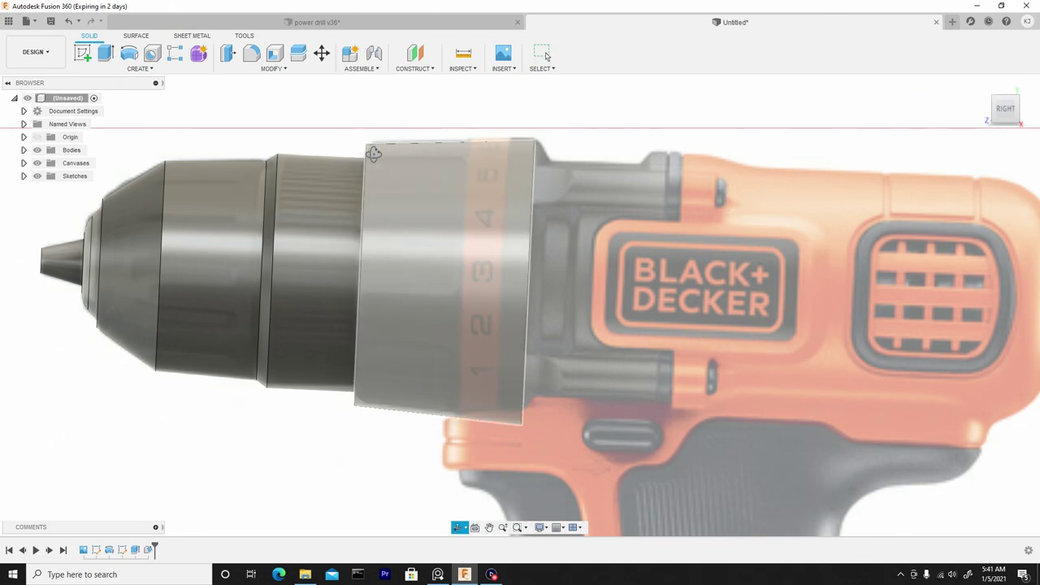
{"action": "middle_click_drag", "start_coordinate": [376, 159], "coordinate": [384, 155], "text": "shift"}
{"action": "scroll", "coordinate": [366, 172], "scroll_direction": "up", "scroll_amount": 5}
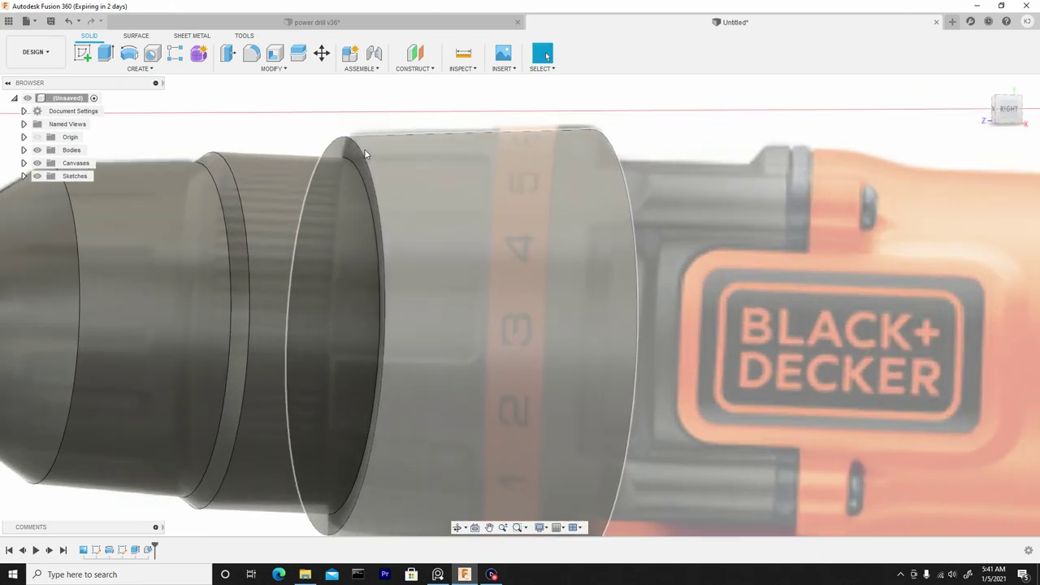
{"action": "key", "text": "f"}
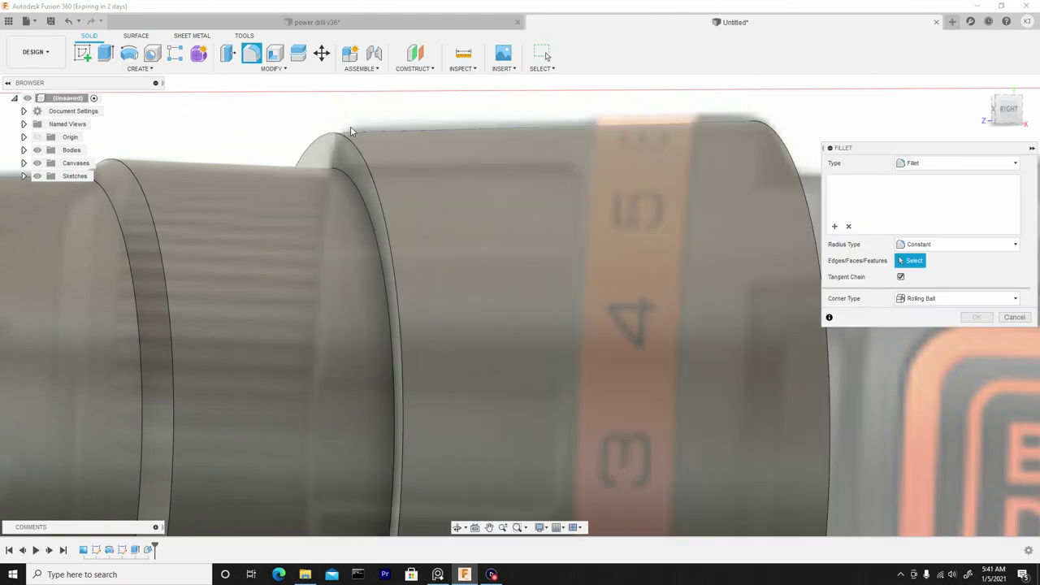
{"action": "left_click", "coordinate": [331, 134]}
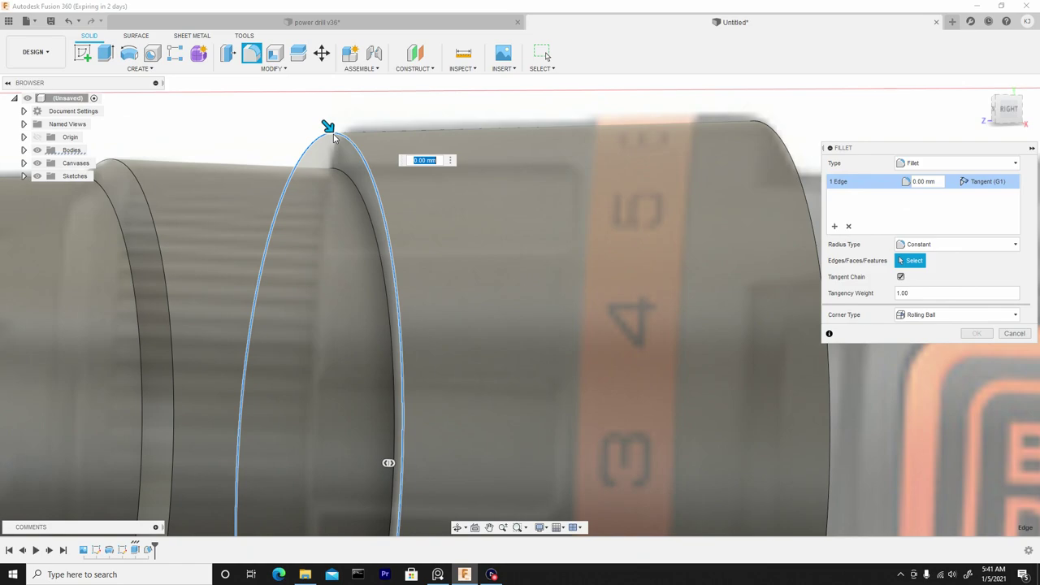
{"action": "left_click", "coordinate": [1009, 110]}
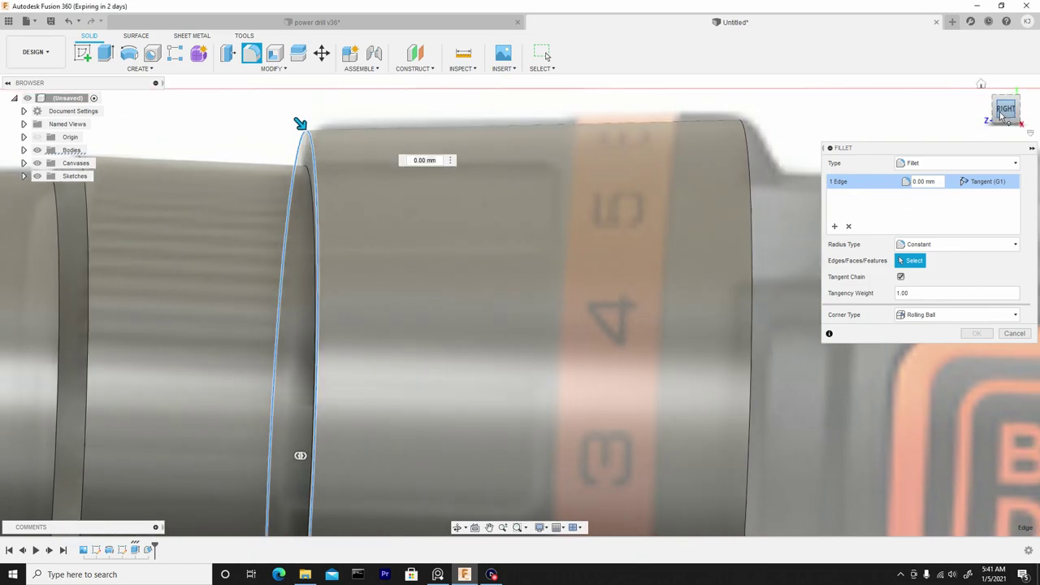
{"action": "left_click_drag", "start_coordinate": [291, 122], "coordinate": [297, 128]}
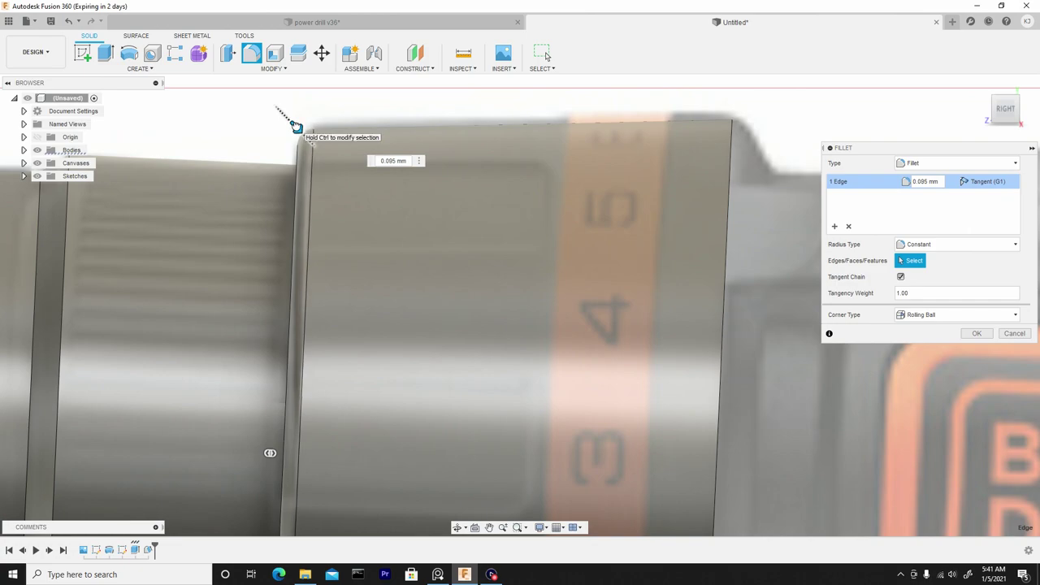
{"action": "key", "text": "Tab"}
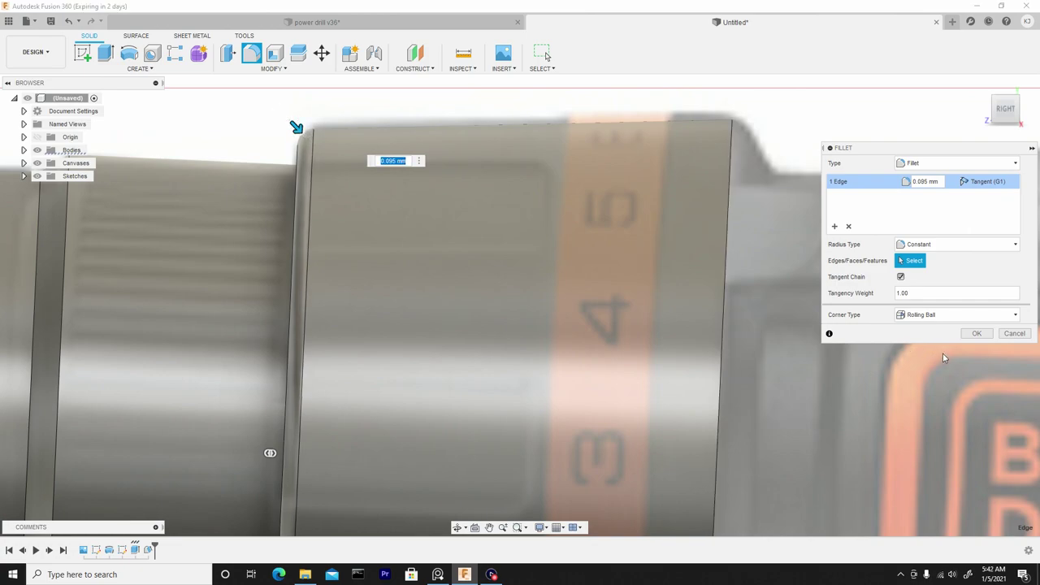
{"action": "left_click", "coordinate": [978, 333]}
- Create a new sketch on the rear end face of the clutch collar
{"action": "scroll", "coordinate": [583, 241], "scroll_direction": "down", "scroll_amount": 8}
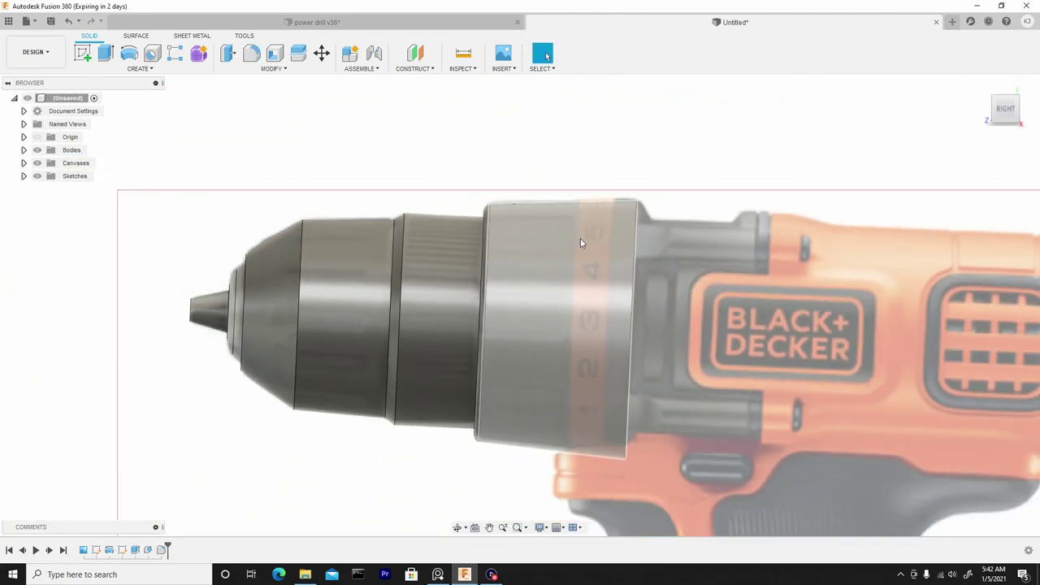
{"action": "scroll", "coordinate": [529, 159], "scroll_direction": "up", "scroll_amount": 6}
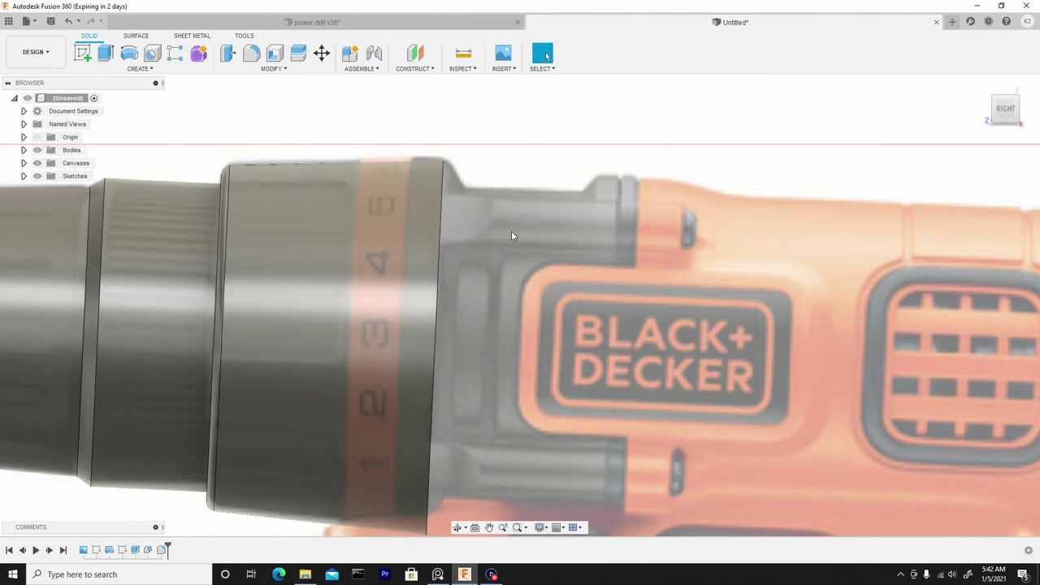
{"action": "scroll", "coordinate": [560, 456], "scroll_direction": "down", "scroll_amount": 4}
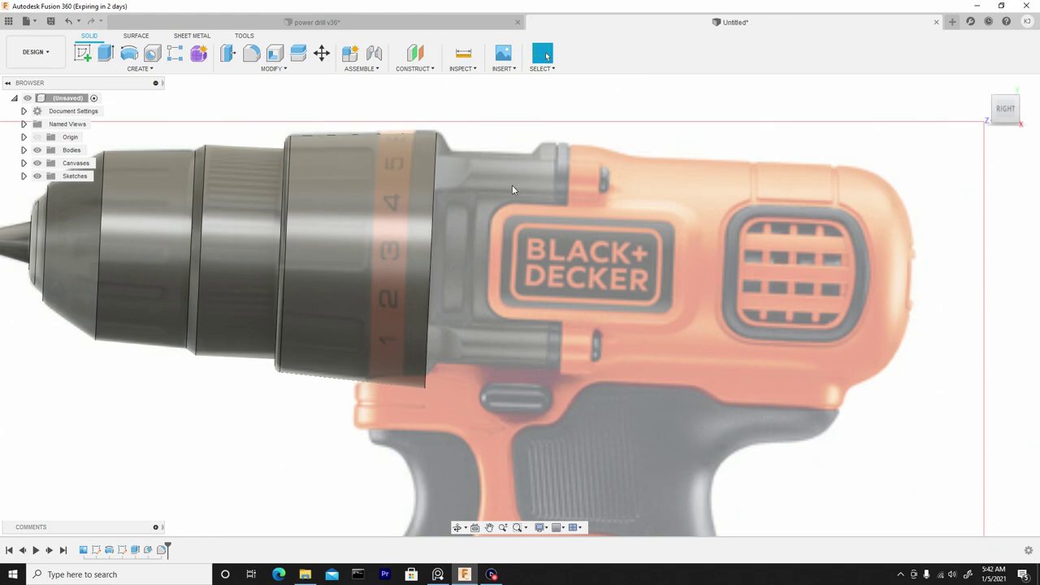
{"action": "middle_click_drag", "start_coordinate": [514, 183], "coordinate": [423, 232], "text": "shift"}
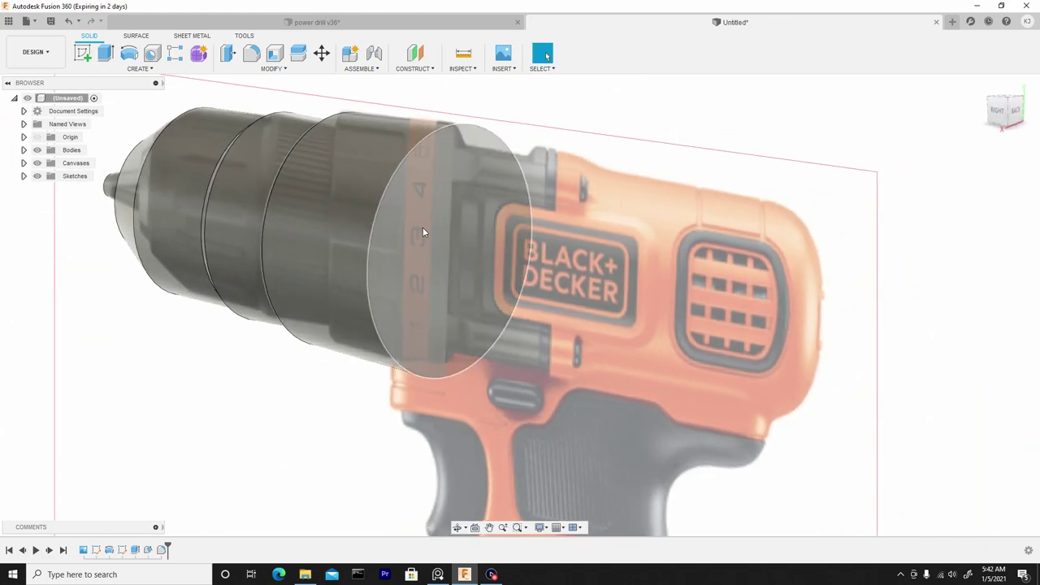
{"action": "left_click", "coordinate": [486, 221]}
{"action": "left_click", "coordinate": [84, 54]}
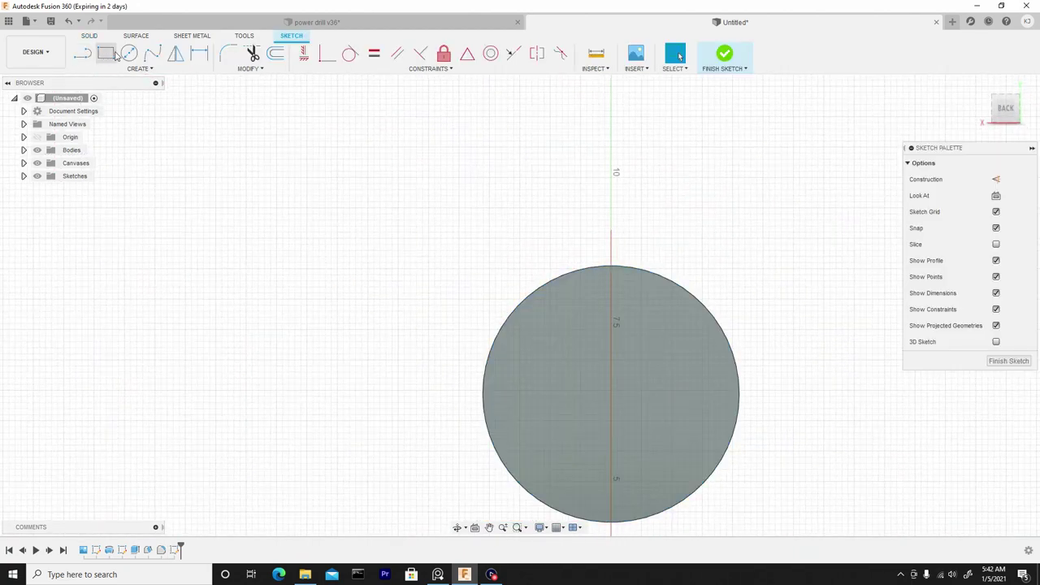
- Offset the circular edge of the collar's rear face inward by about 0.309 mm
{"action": "left_click", "coordinate": [277, 57]}
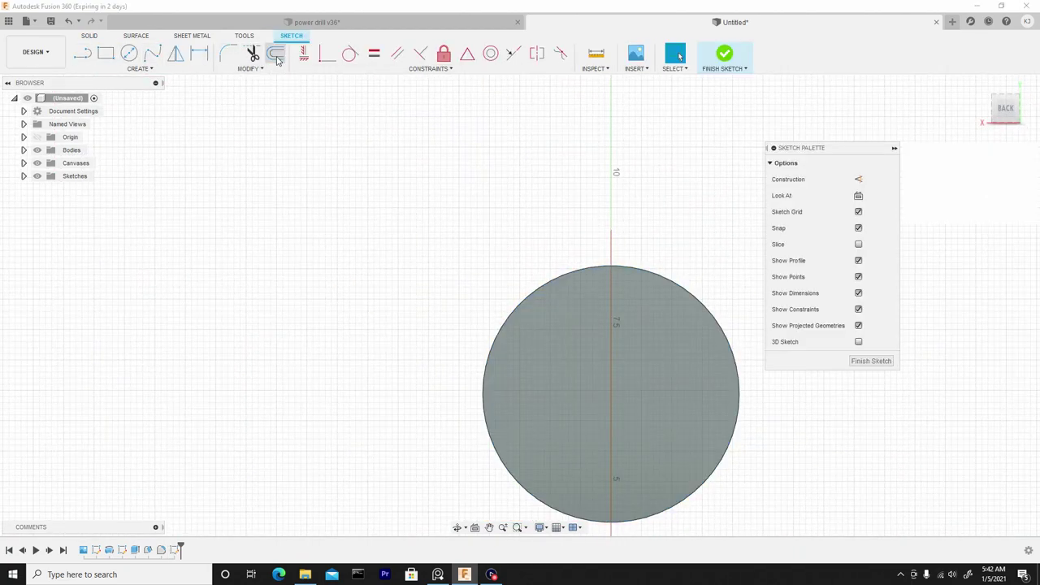
{"action": "left_click", "coordinate": [252, 69]}
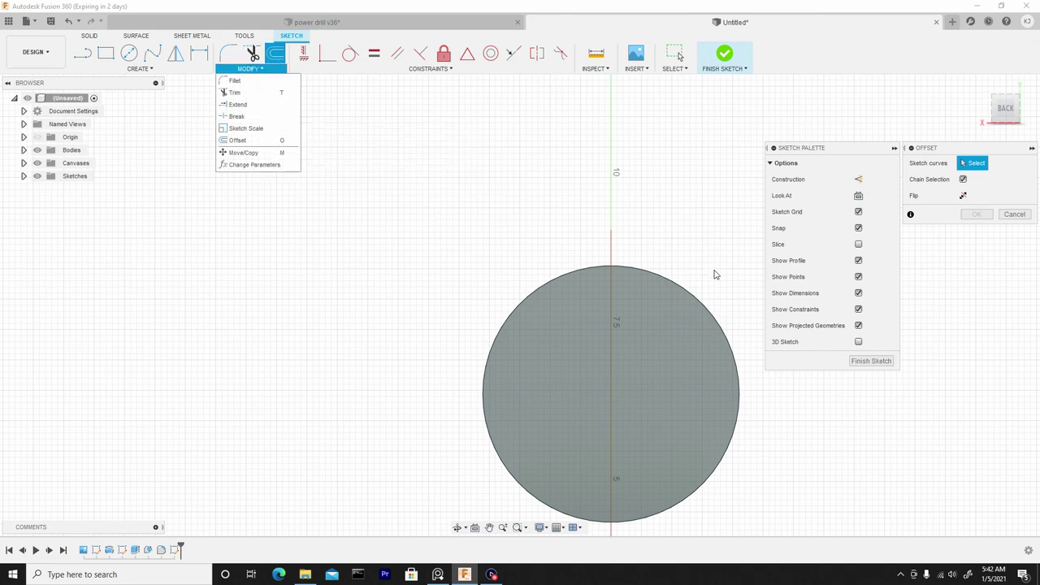
{"action": "left_click", "coordinate": [669, 283]}
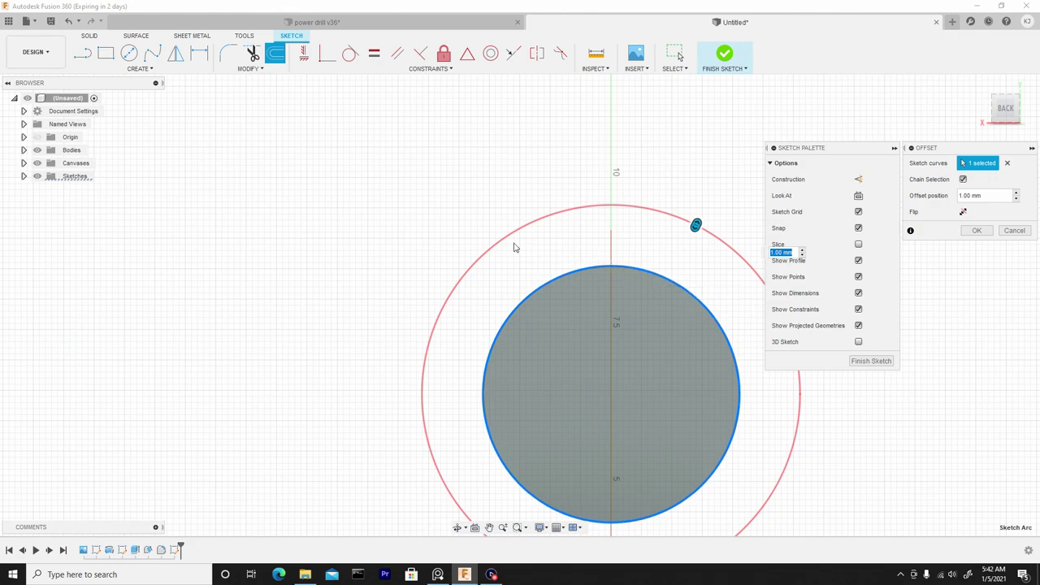
{"action": "middle_click_drag", "start_coordinate": [502, 249], "coordinate": [569, 250], "text": "shift"}
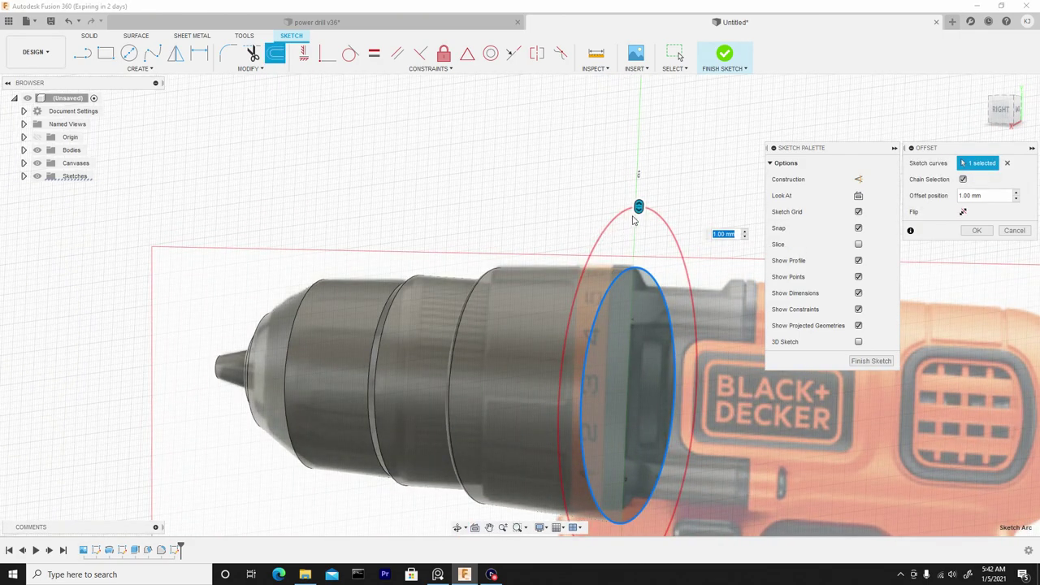
{"action": "middle_click_drag", "start_coordinate": [635, 215], "coordinate": [516, 113]}
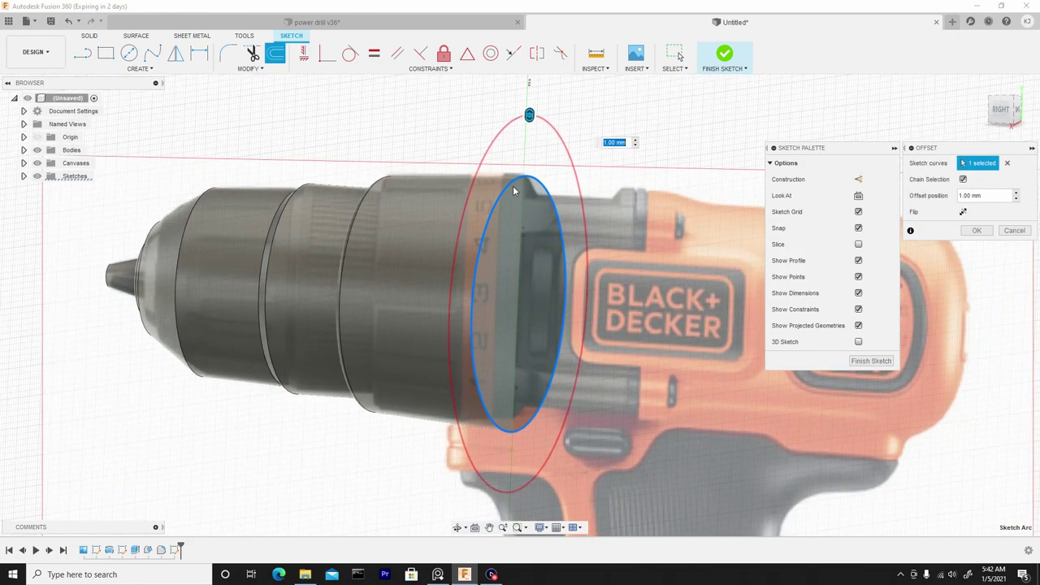
{"action": "left_click_drag", "start_coordinate": [529, 116], "coordinate": [537, 199]}
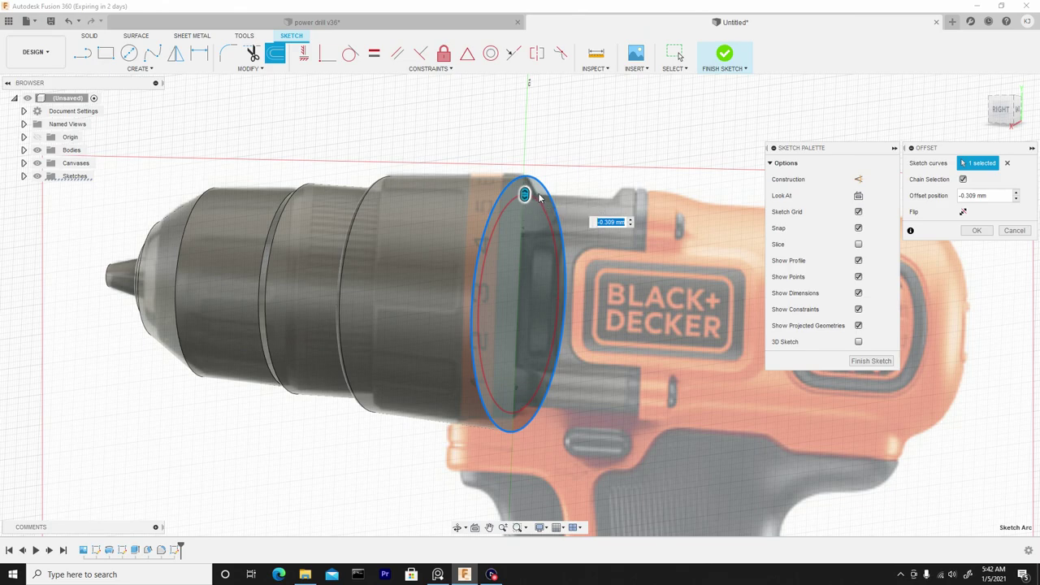
- Reduce the inward offset of the collar's rear circular edge to about 0.276 mm to match the reference image, and complete the offset
{"action": "left_click", "coordinate": [1001, 109]}
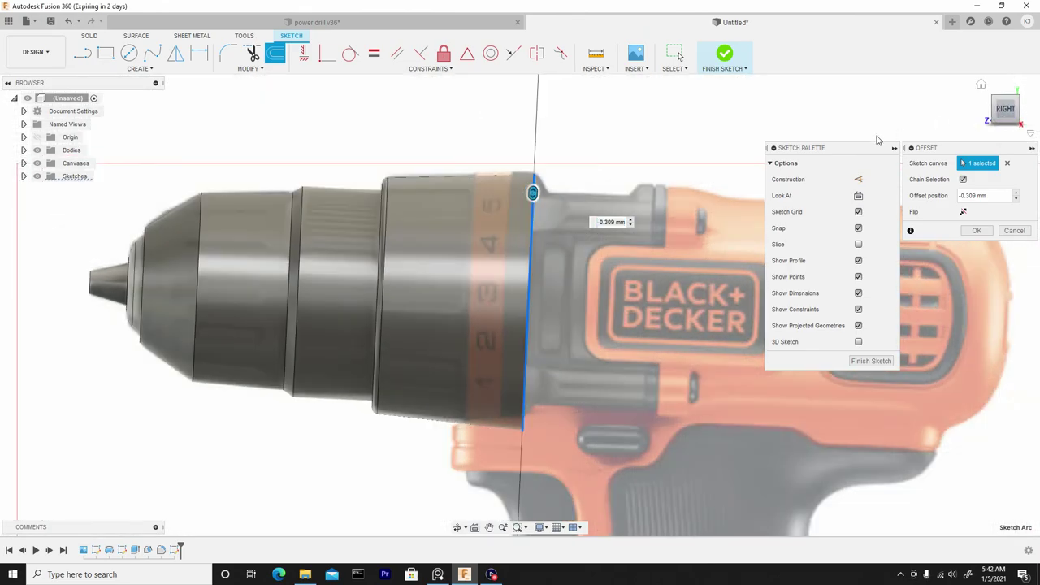
{"action": "scroll", "coordinate": [546, 197], "scroll_direction": "up", "scroll_amount": 5}
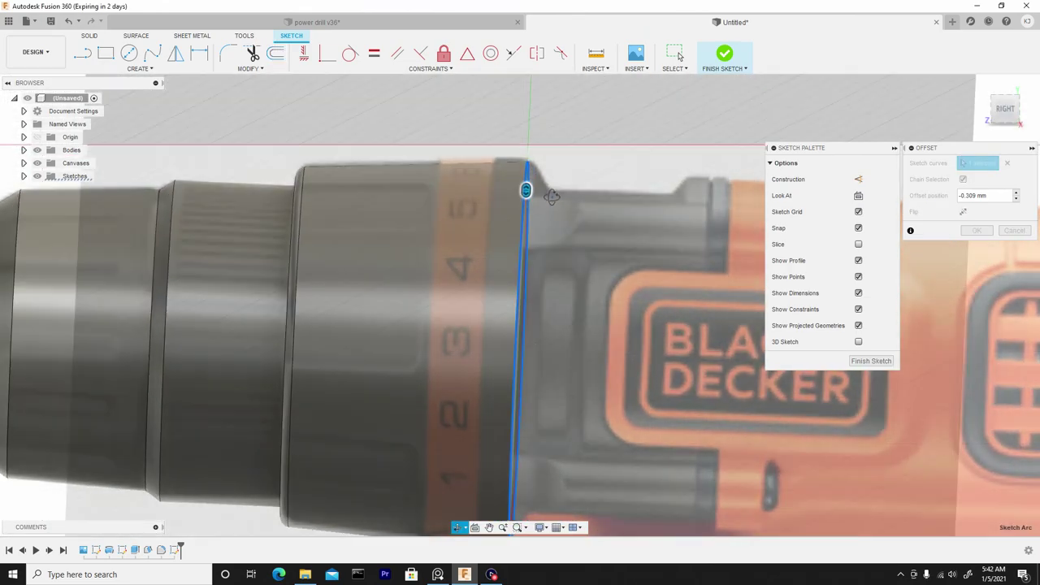
{"action": "middle_click_drag", "start_coordinate": [552, 198], "coordinate": [536, 203], "text": "shift"}
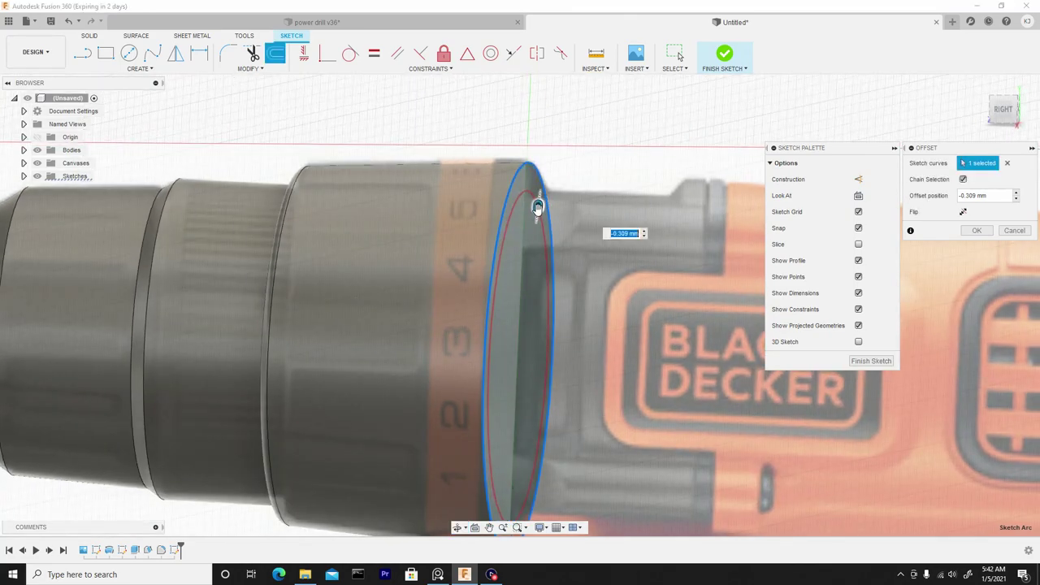
{"action": "left_click_drag", "start_coordinate": [537, 208], "coordinate": [539, 204]}
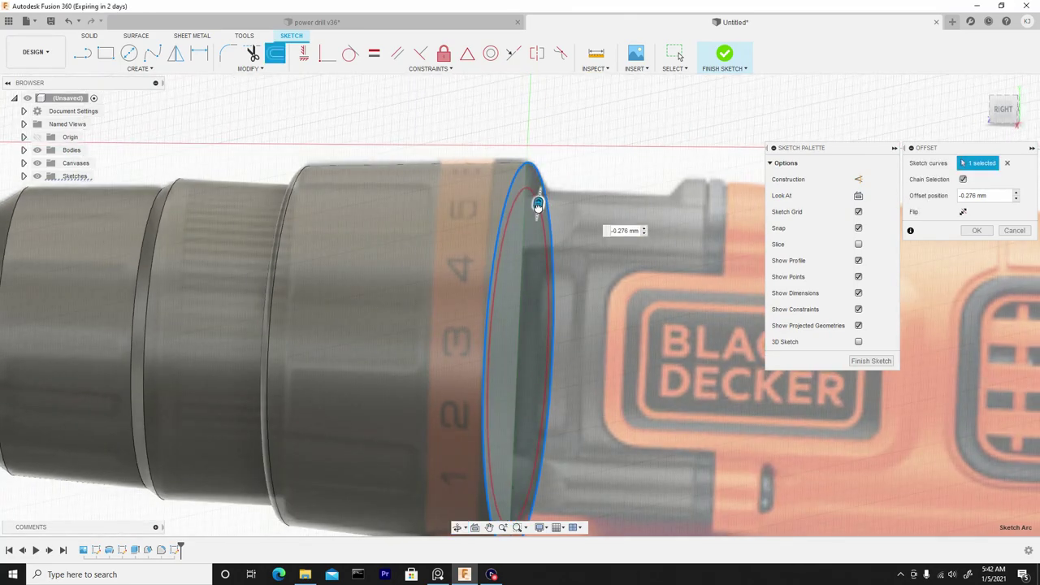
{"action": "left_click", "coordinate": [975, 231]}
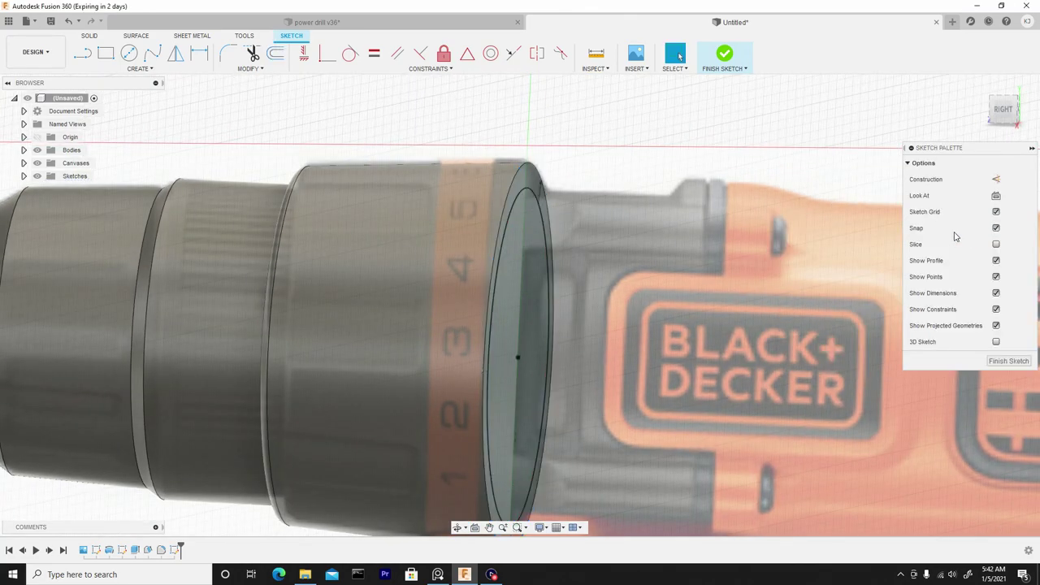
- Extrude the inner circular profile about 1.592 mm rearward from the collar as a new body
{"action": "left_click", "coordinate": [516, 245]}
{"action": "right_click", "coordinate": [524, 244]}
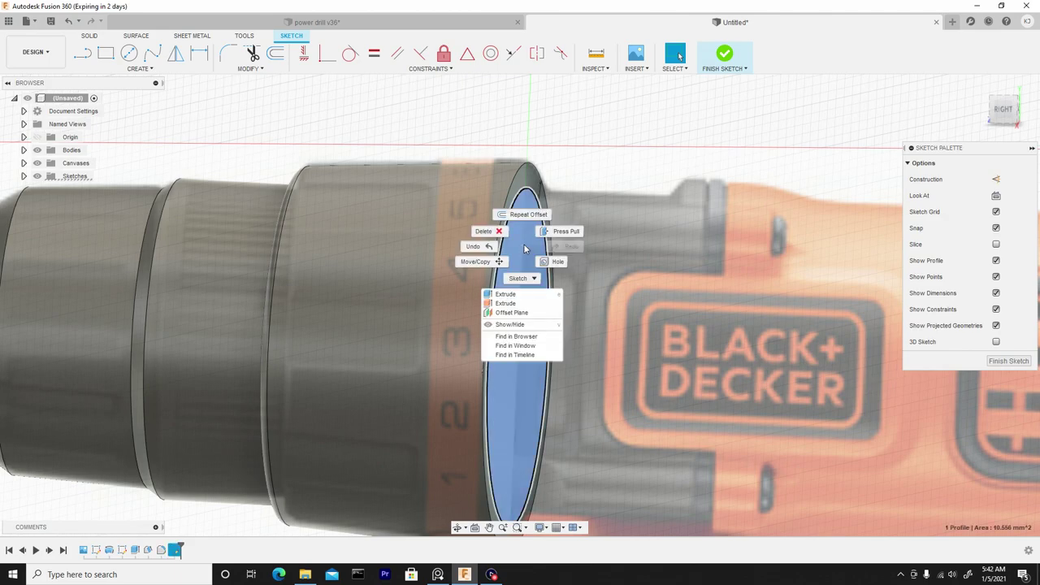
{"action": "left_click", "coordinate": [569, 232]}
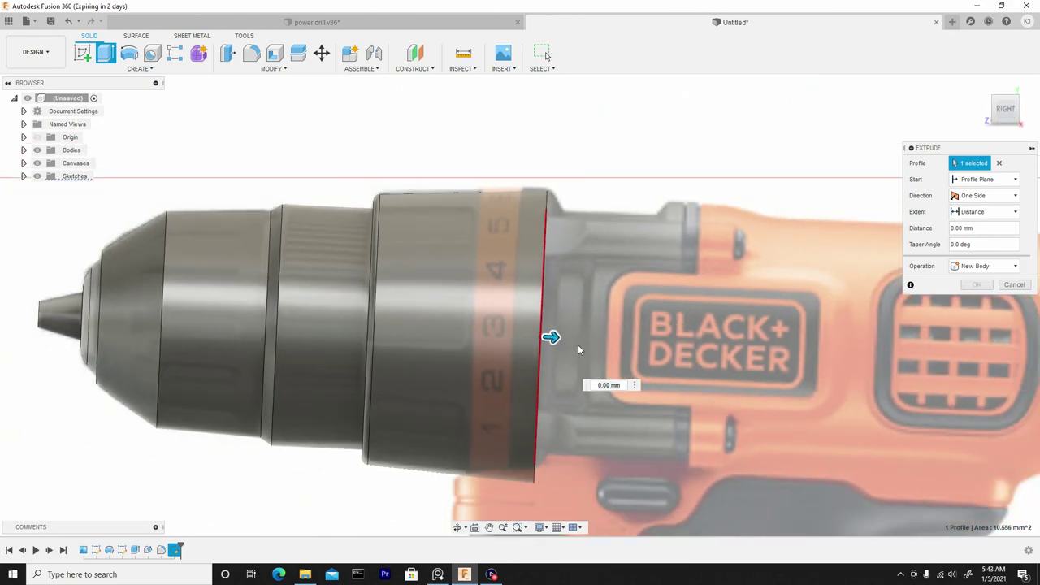
{"action": "left_click_drag", "start_coordinate": [552, 337], "coordinate": [664, 363]}
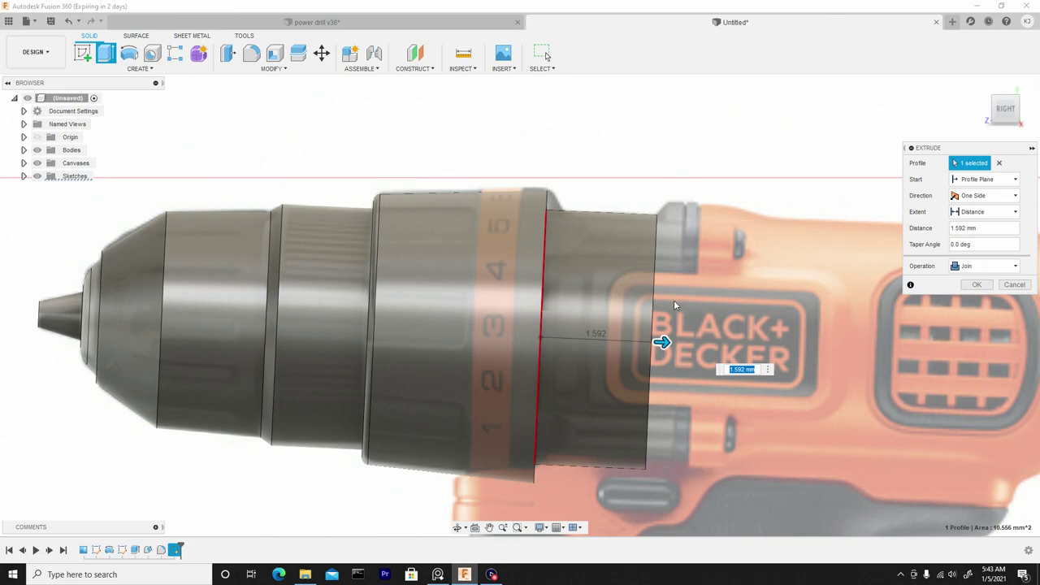
{"action": "left_click", "coordinate": [976, 267]}
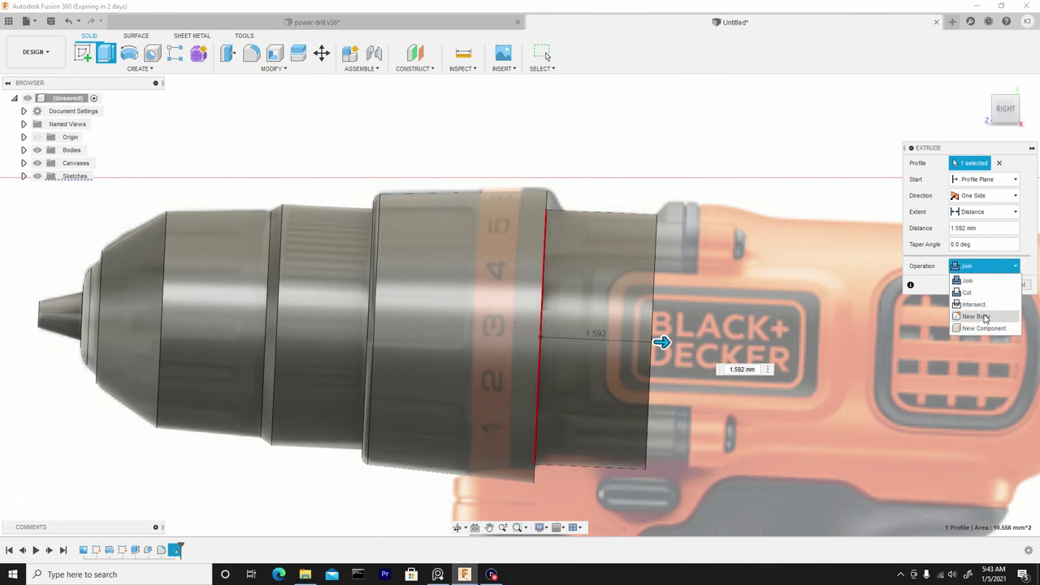
{"action": "left_click", "coordinate": [978, 316]}
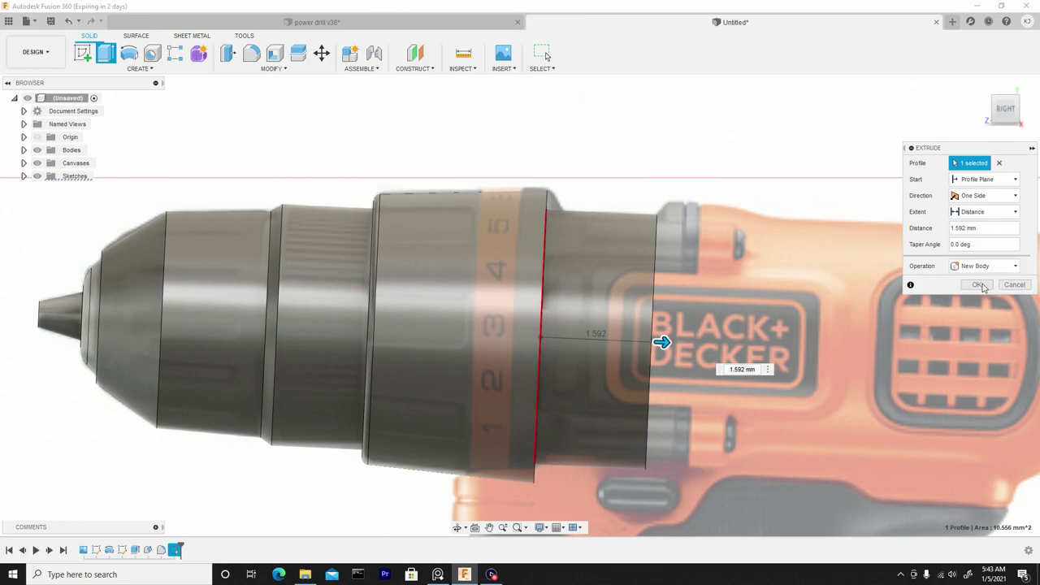
{"action": "left_click", "coordinate": [980, 285]}
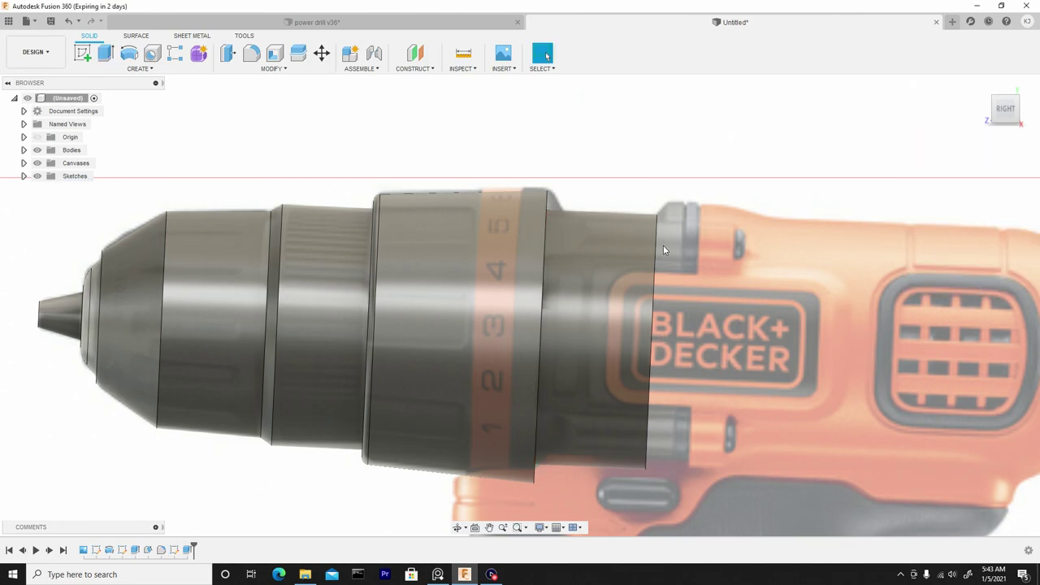
- Create a new sketch on the rear end face of the cylinder behind the collar
{"action": "middle_click_drag", "start_coordinate": [673, 229], "coordinate": [658, 244], "text": "shift"}
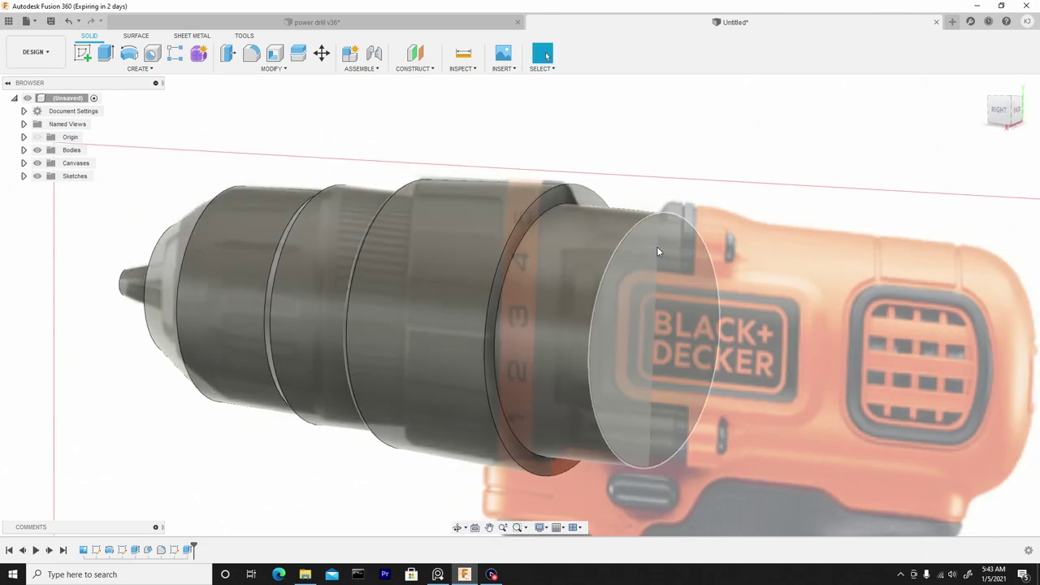
{"action": "left_click", "coordinate": [670, 255]}
{"action": "left_click", "coordinate": [82, 54]}
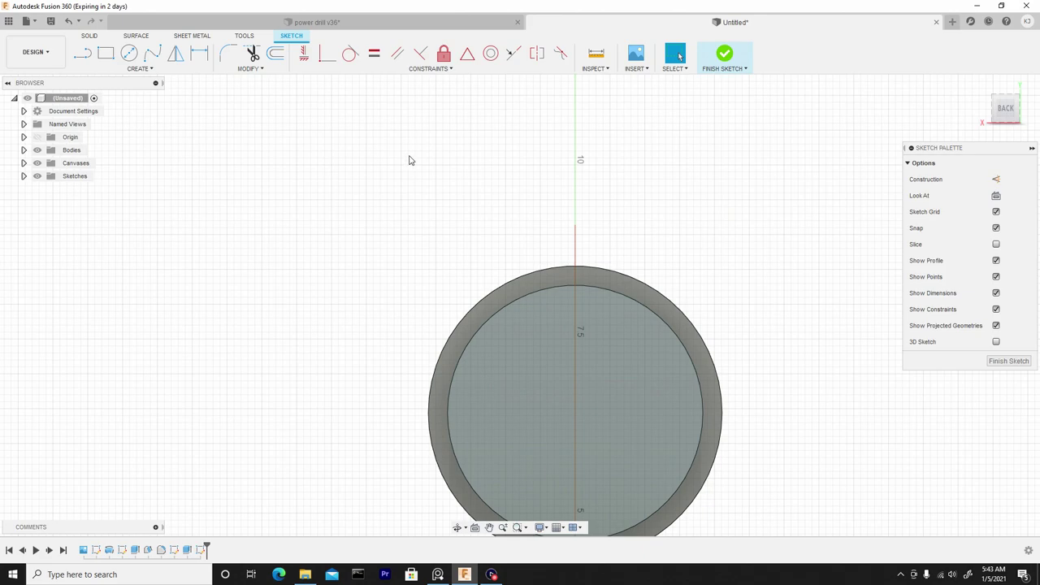
- Extrude the cylinder's rear circular profile about 0.17 mm toward the housing as a new body
{"action": "mouse_move", "coordinate": [409, 160]}
{"action": "middle_mouse_down", "text": "shift"}
{"action": "mouse_move", "coordinate": [496, 160]}
{"action": "mouse_move", "coordinate": [551, 216]}
{"action": "middle_mouse_up", "text": "shift"}
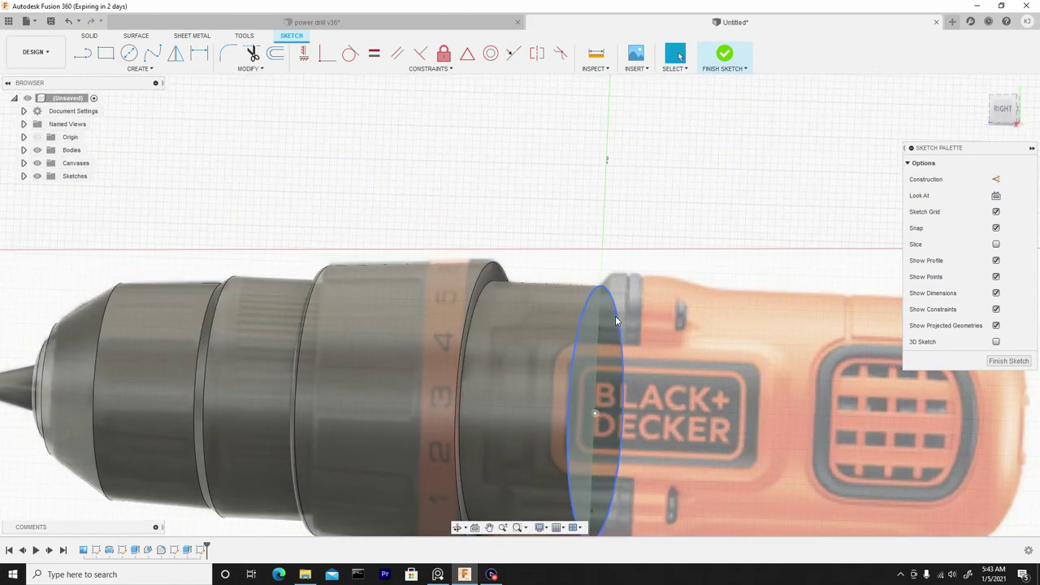
{"action": "left_click", "coordinate": [604, 315]}
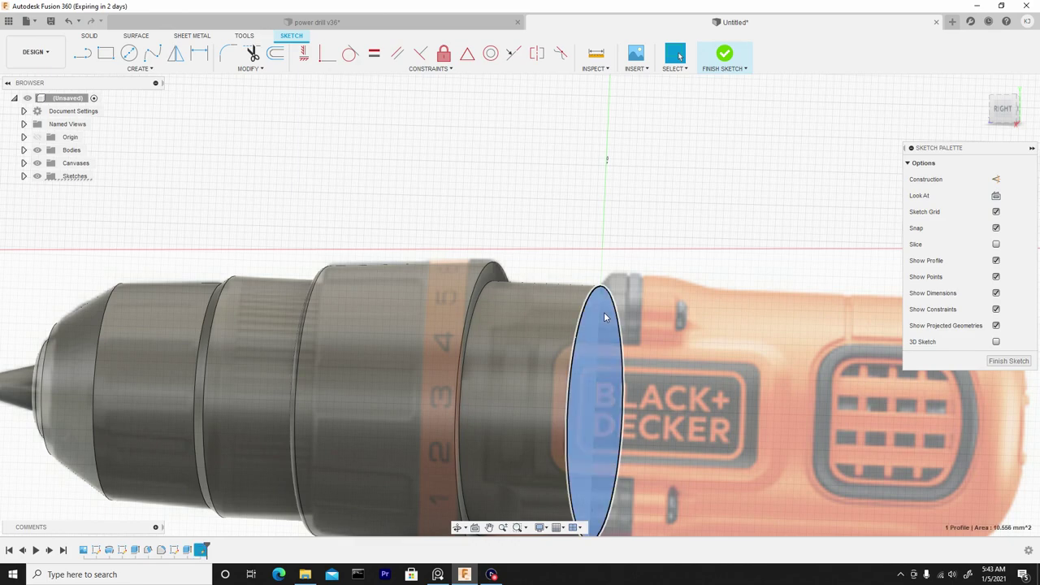
{"action": "right_click", "coordinate": [605, 317]}
{"action": "left_click", "coordinate": [644, 298]}
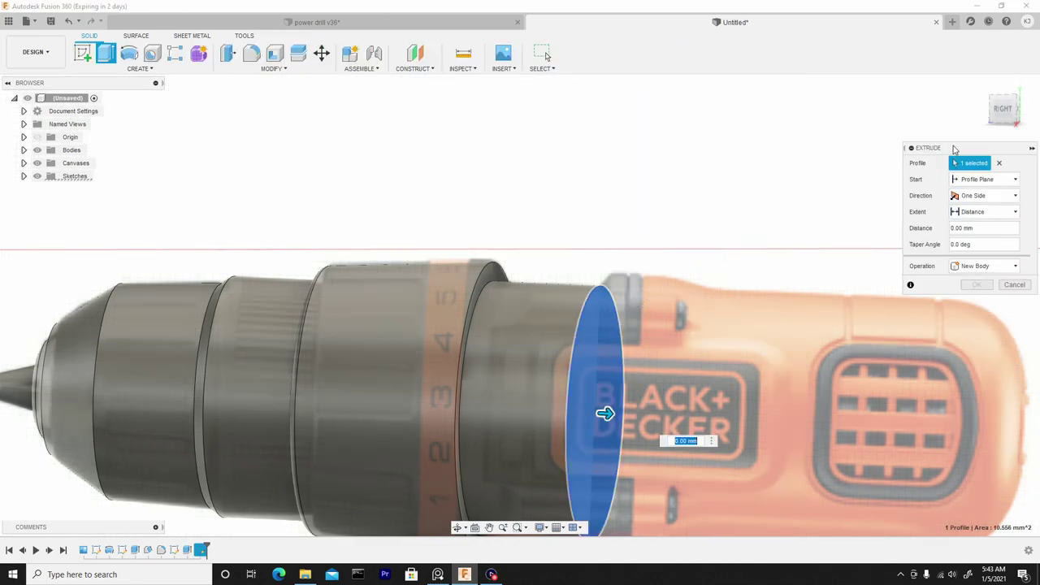
{"action": "left_click", "coordinate": [998, 114]}
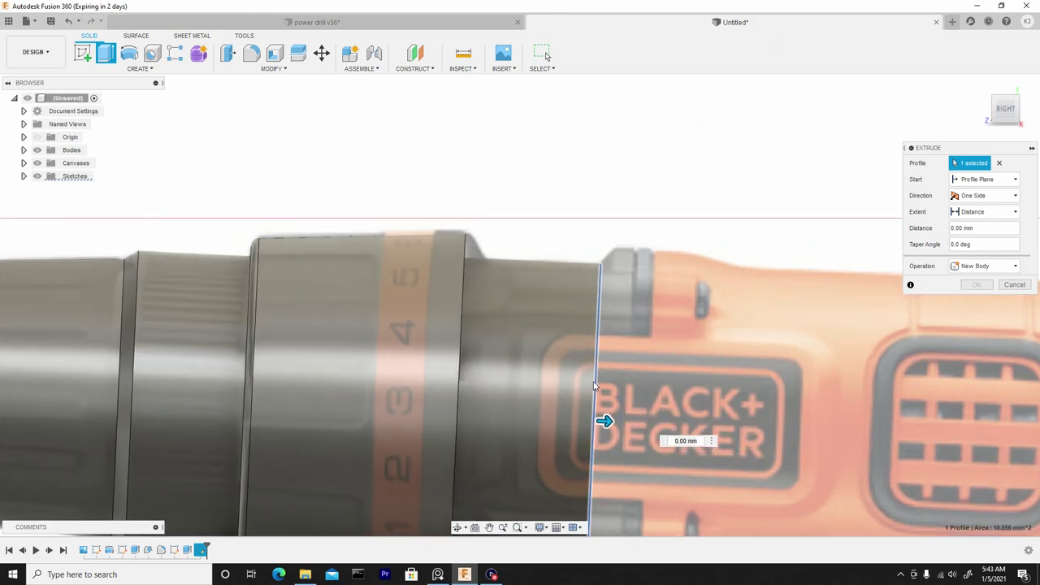
{"action": "left_click_drag", "start_coordinate": [603, 421], "coordinate": [619, 421]}
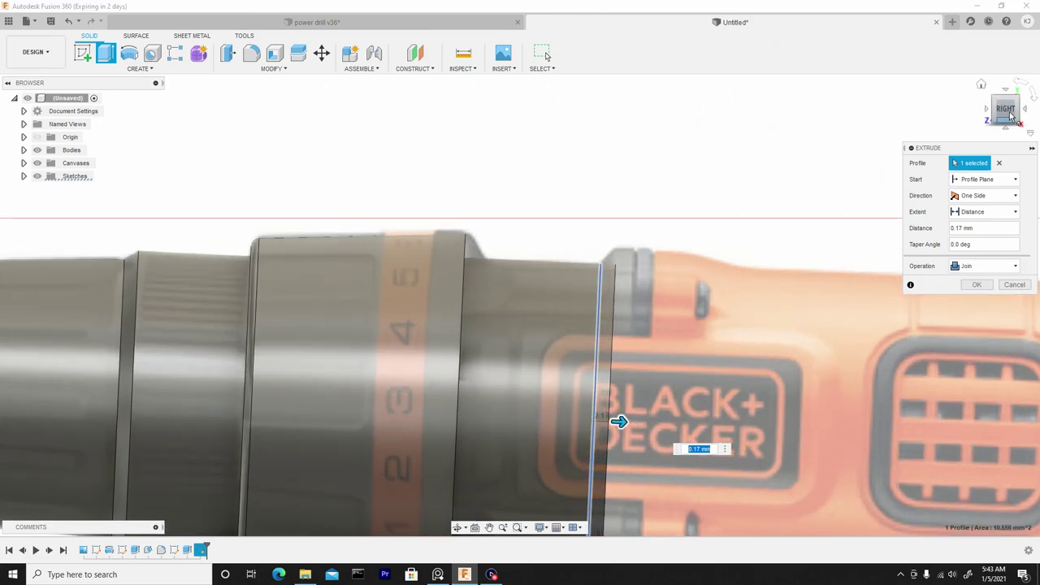
{"action": "scroll", "coordinate": [642, 362], "scroll_direction": "down", "scroll_amount": 2}
{"action": "scroll", "coordinate": [605, 251], "scroll_direction": "up", "scroll_amount": 5}
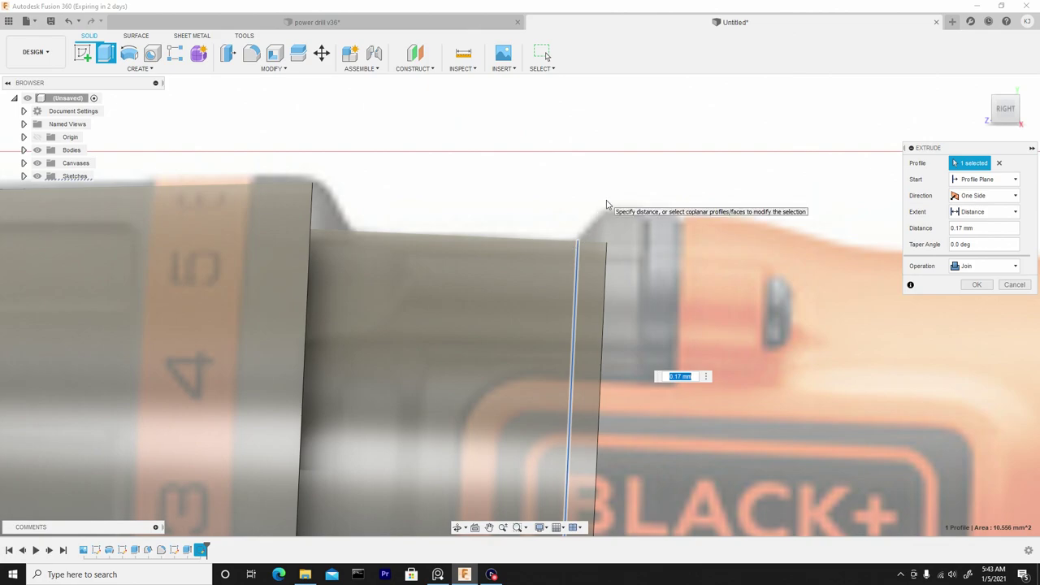
{"action": "left_click", "coordinate": [981, 269]}
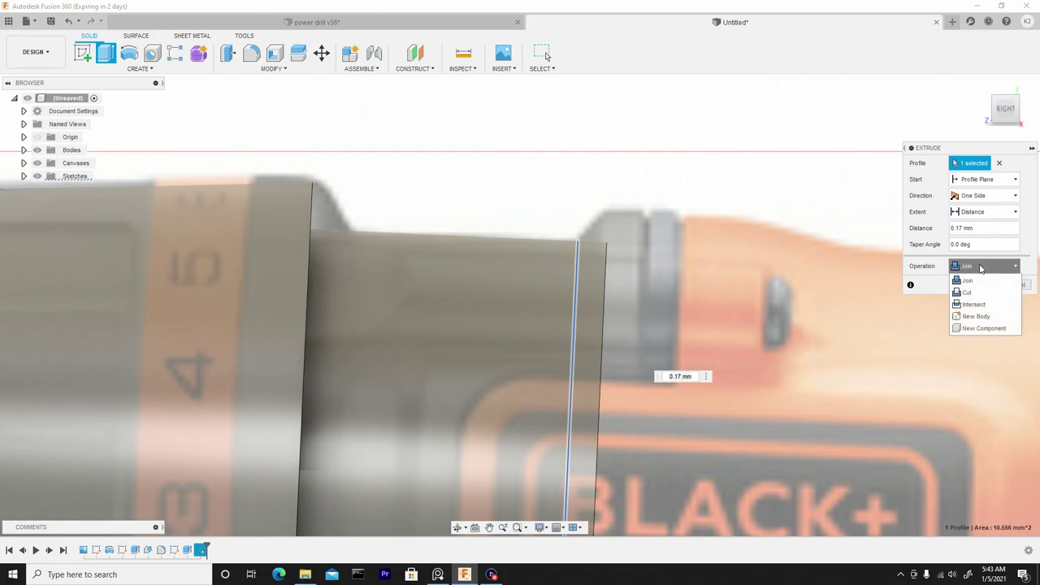
{"action": "left_click", "coordinate": [976, 317]}
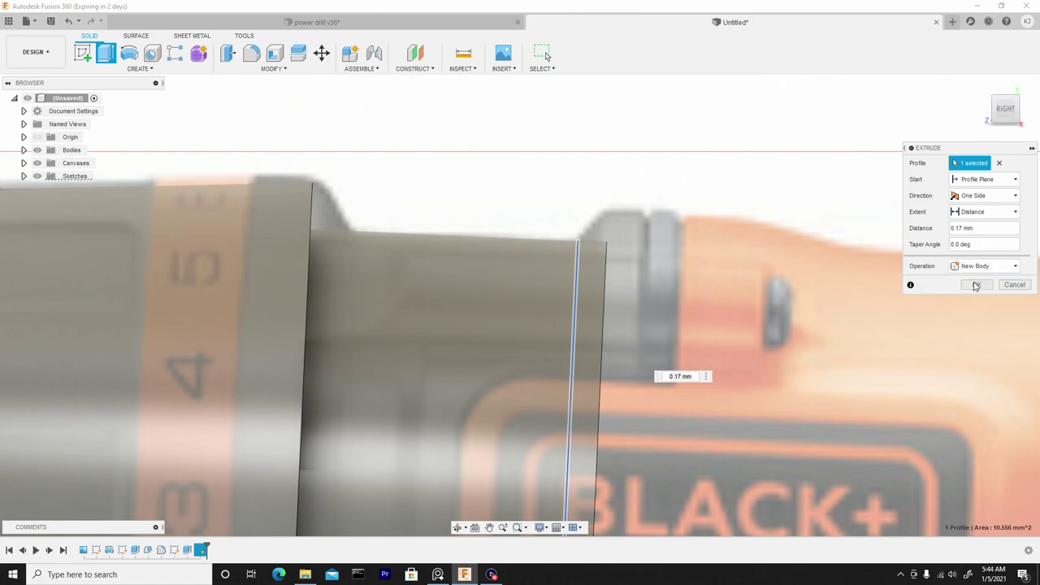
{"action": "left_click", "coordinate": [975, 286]}
- Draft the thin disc's outer face about 49.2 degrees, flaring toward the housing, with Body3 hidden for the operation and shown again
{"action": "scroll", "coordinate": [684, 241], "scroll_direction": "down", "scroll_amount": 2}
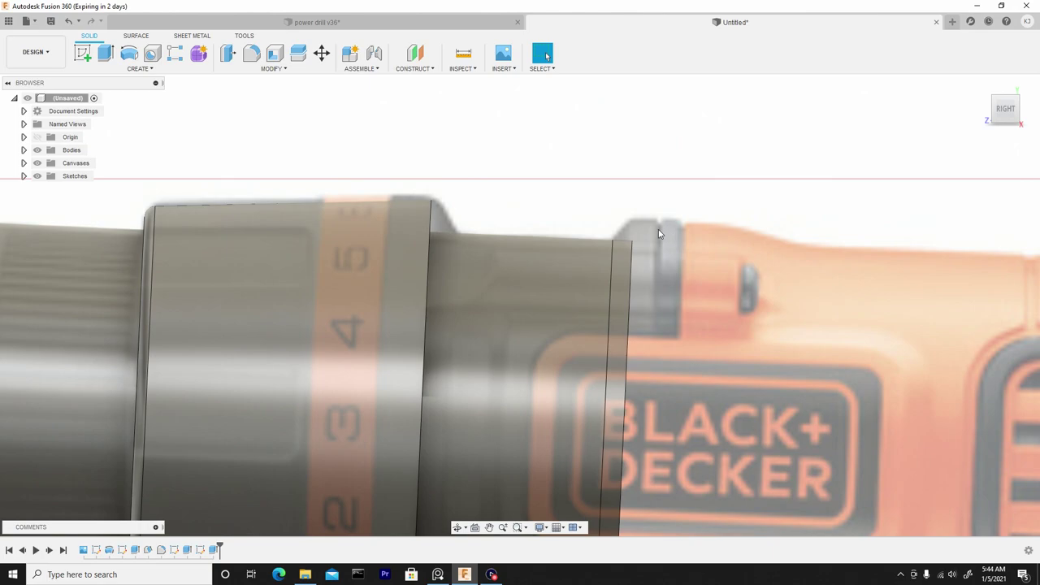
{"action": "scroll", "coordinate": [658, 233], "scroll_direction": "down", "scroll_amount": 2}
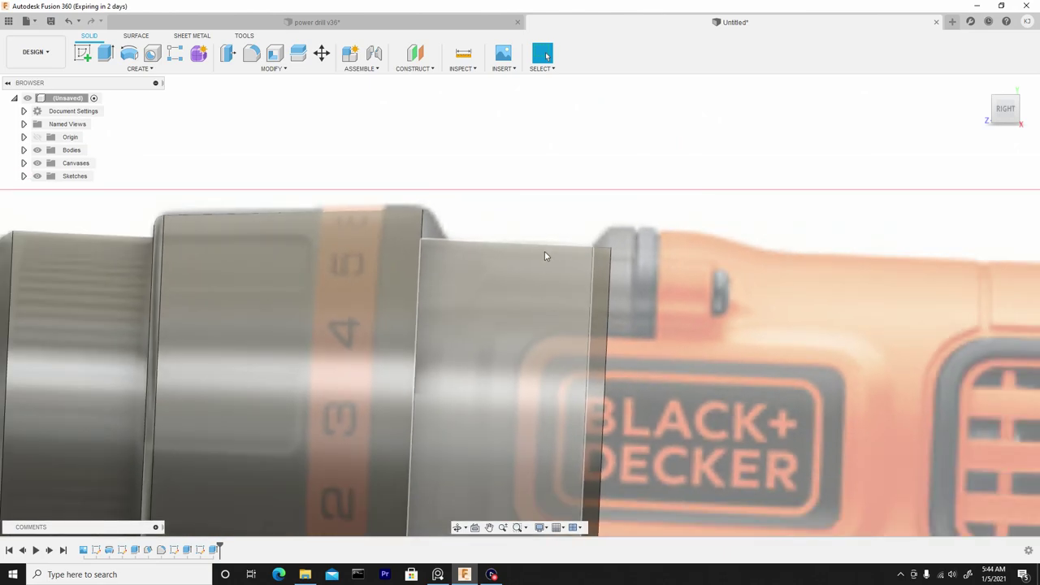
{"action": "left_click", "coordinate": [23, 151]}
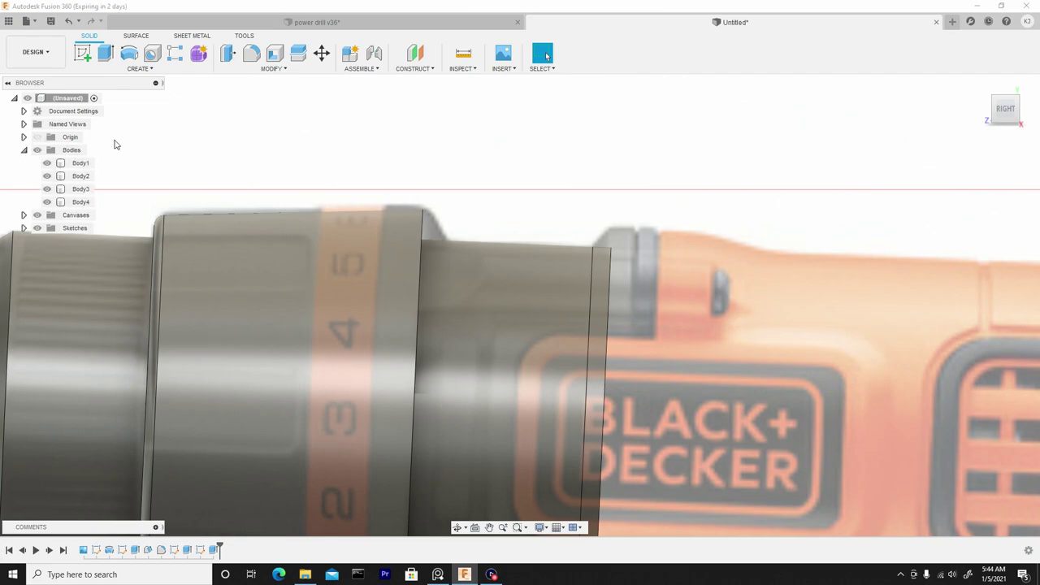
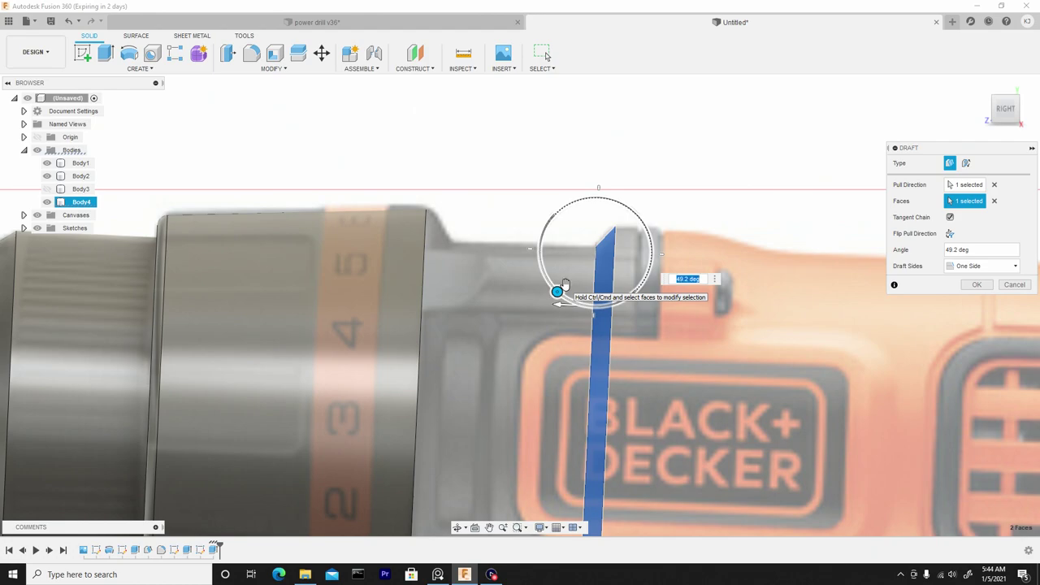
{"action": "left_click", "coordinate": [978, 285]}
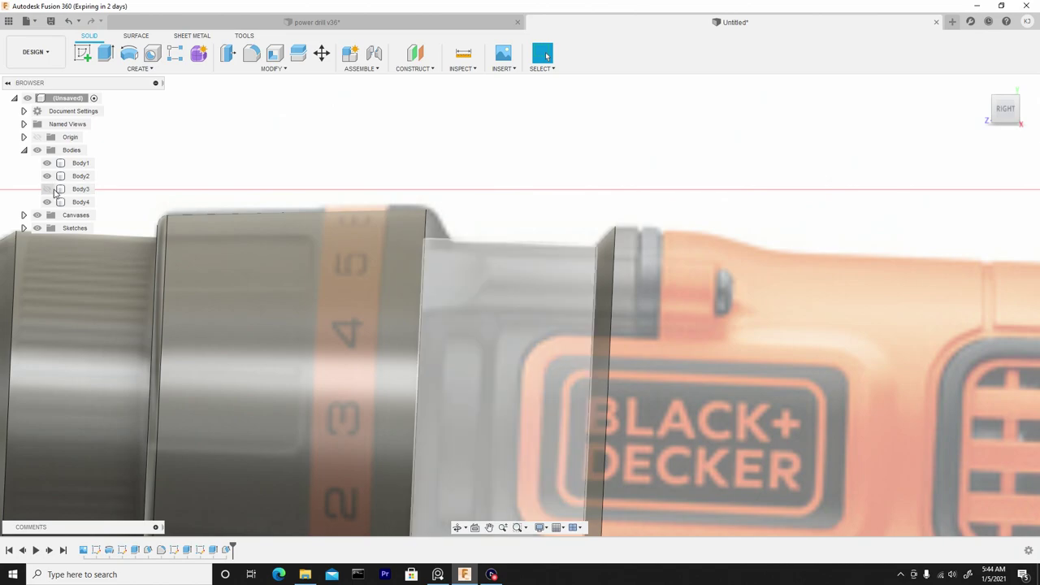
{"action": "left_click", "coordinate": [47, 189]}
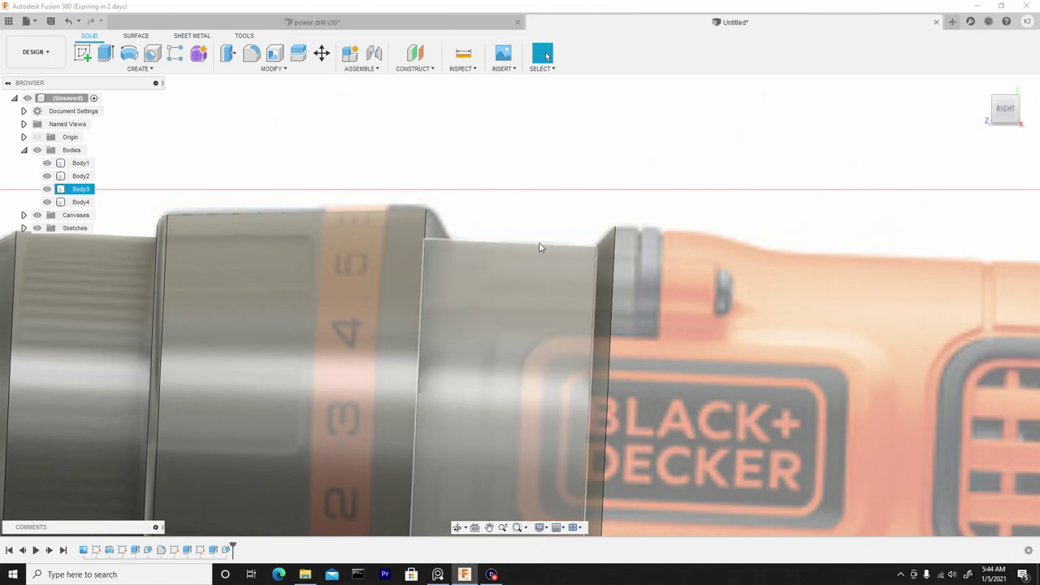
{"action": "middle_click_drag", "start_coordinate": [578, 222], "coordinate": [653, 251], "text": "shift"}
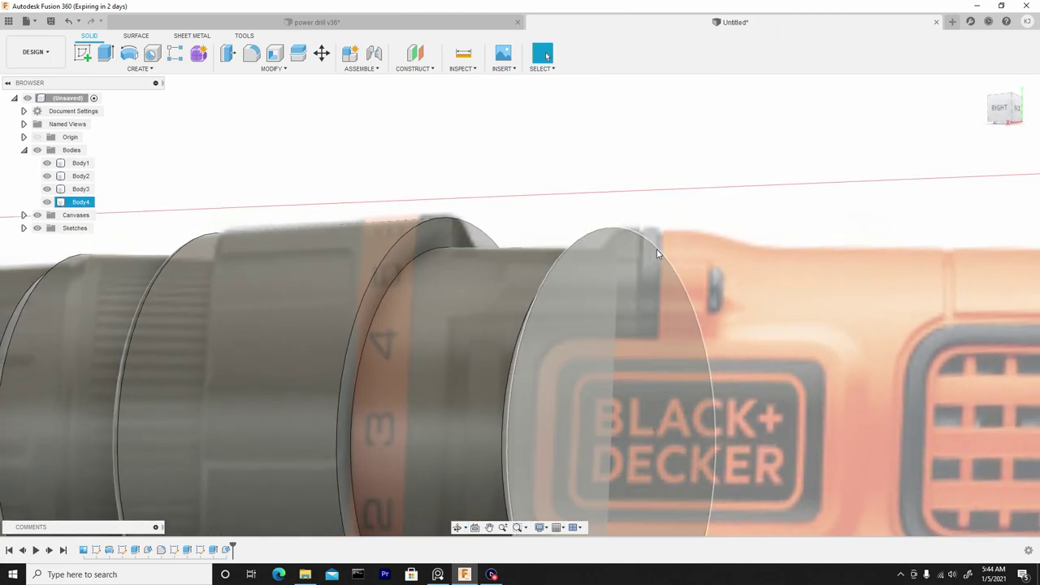
{"action": "left_click", "coordinate": [1002, 107]}
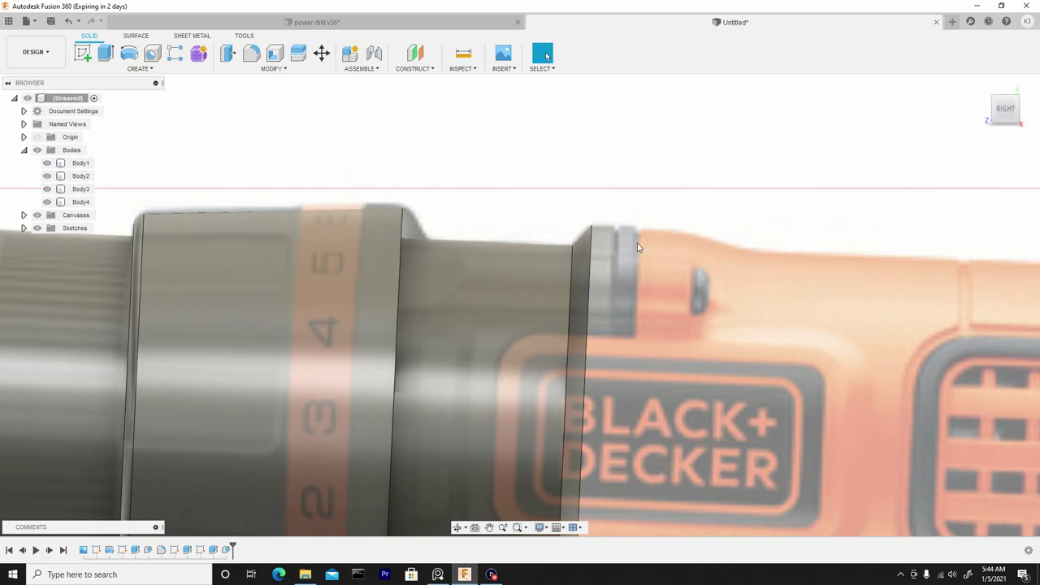
{"action": "middle_click_drag", "start_coordinate": [597, 238], "coordinate": [600, 265], "text": "shift"}
{"action": "right_click", "coordinate": [599, 265]}
{"action": "left_click", "coordinate": [658, 254]}
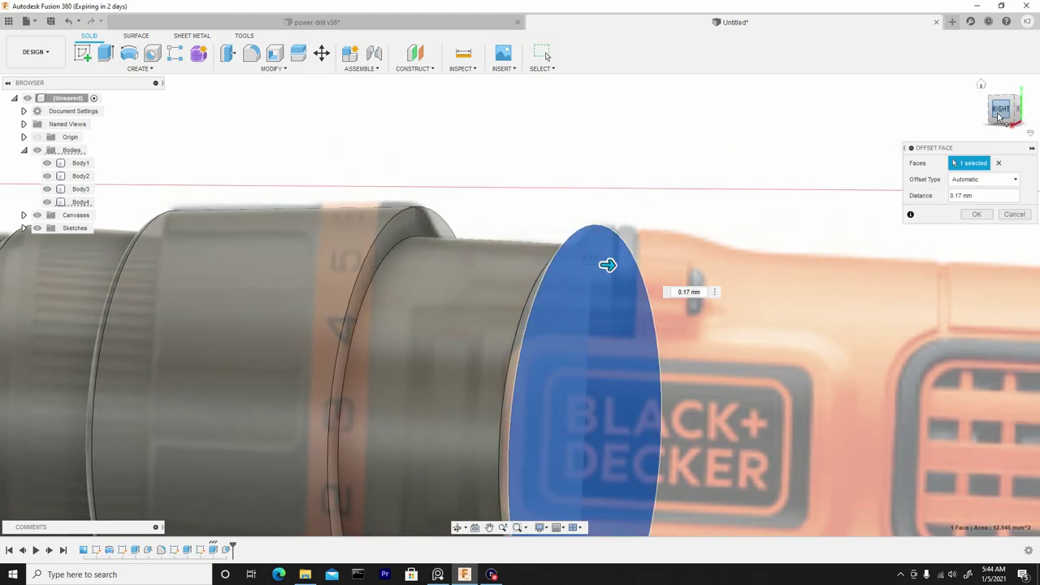
{"action": "left_click", "coordinate": [1002, 108]}
{"action": "left_click_drag", "start_coordinate": [569, 267], "coordinate": [594, 269]}
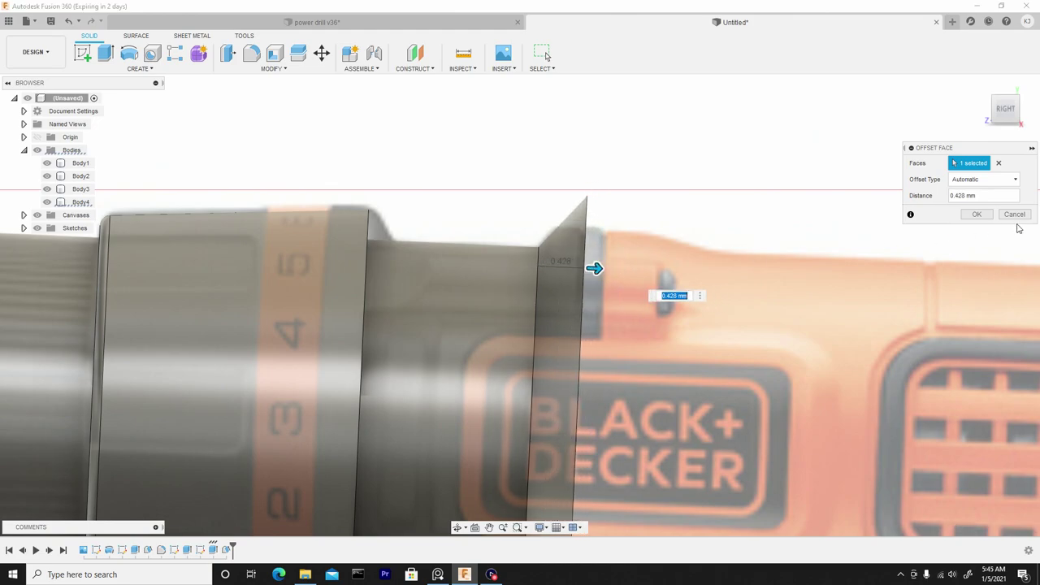
{"action": "left_click", "coordinate": [1024, 215]}
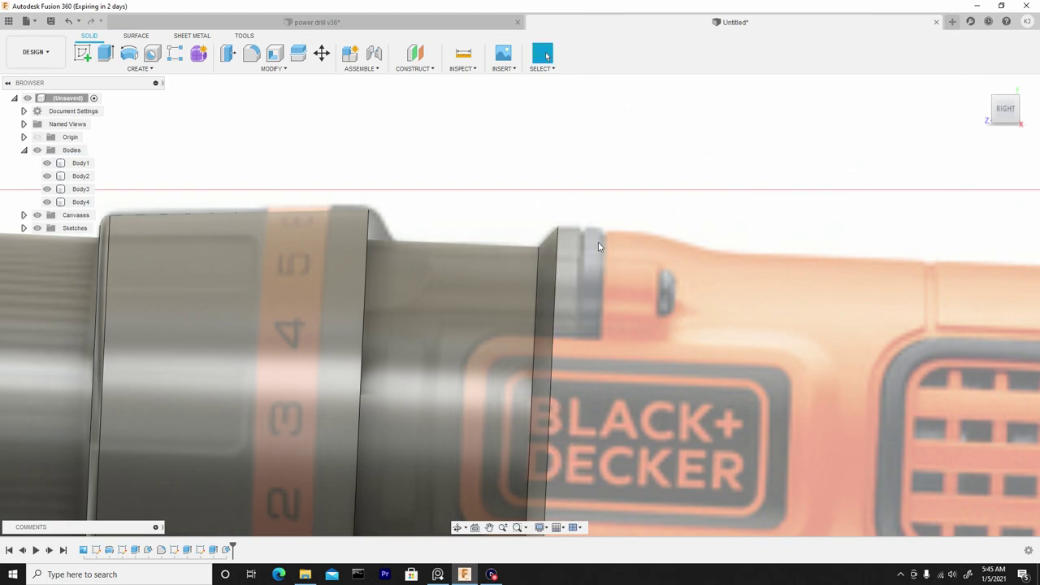
- Create a new sketch on the rear face of the flared disc
{"action": "middle_click_drag", "start_coordinate": [608, 239], "coordinate": [573, 260], "text": "shift"}
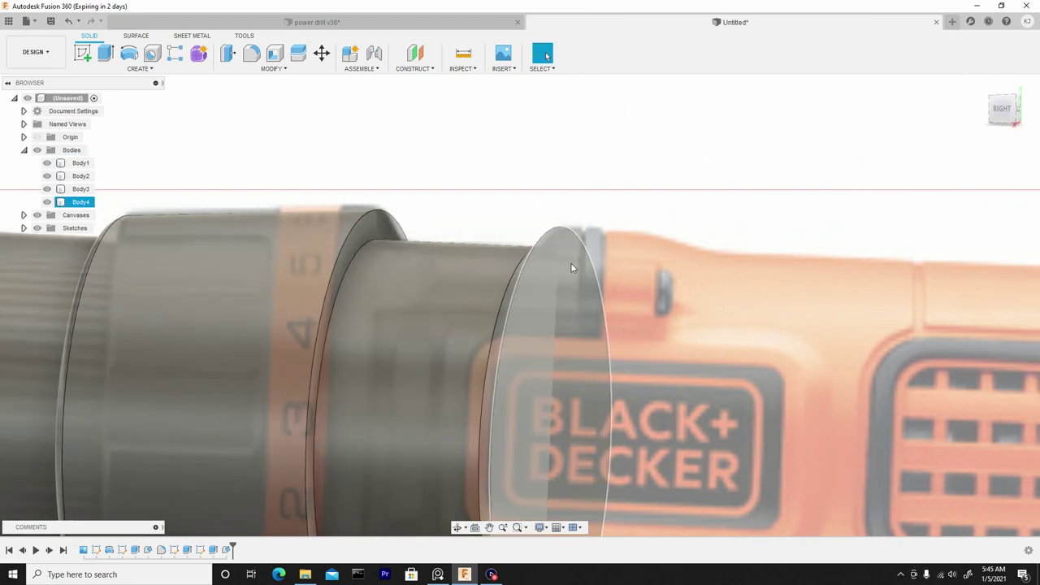
{"action": "left_click", "coordinate": [573, 261]}
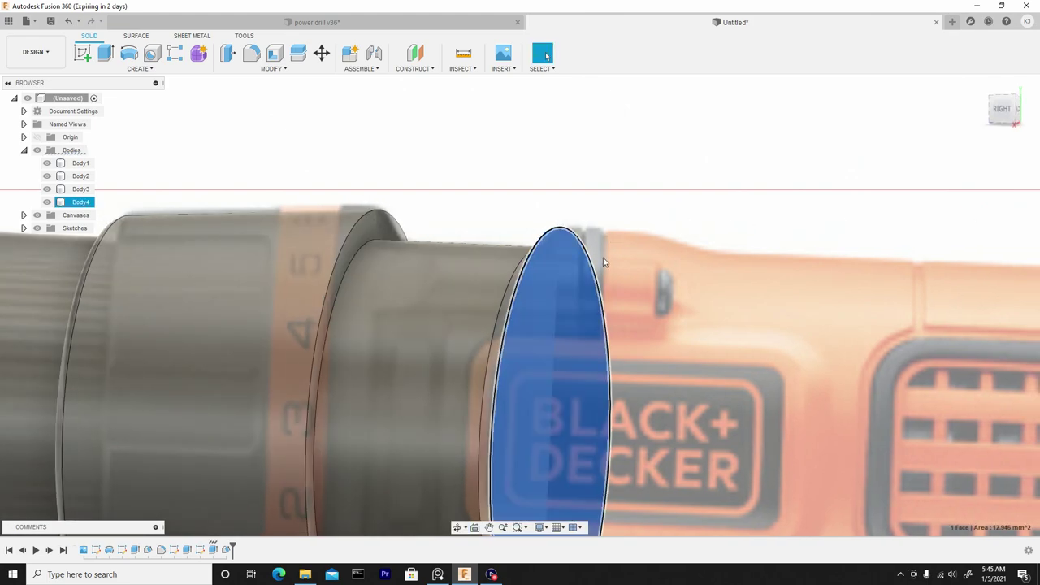
{"action": "left_click", "coordinate": [83, 54]}
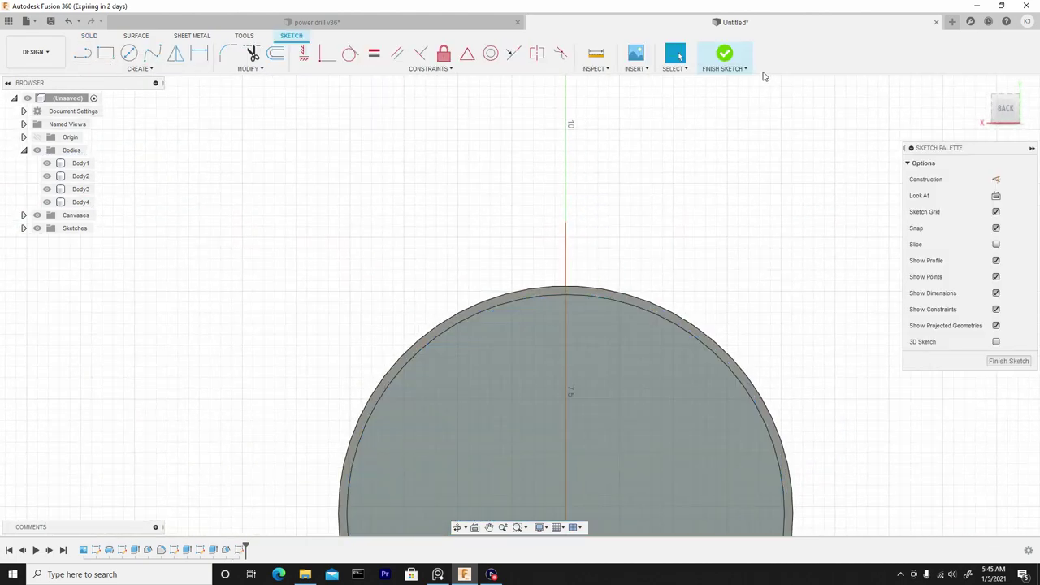
- Extrude the flared disc's rear circular profile about 0.454 mm toward the housing, joined to the disc
{"action": "left_click", "coordinate": [722, 57]}
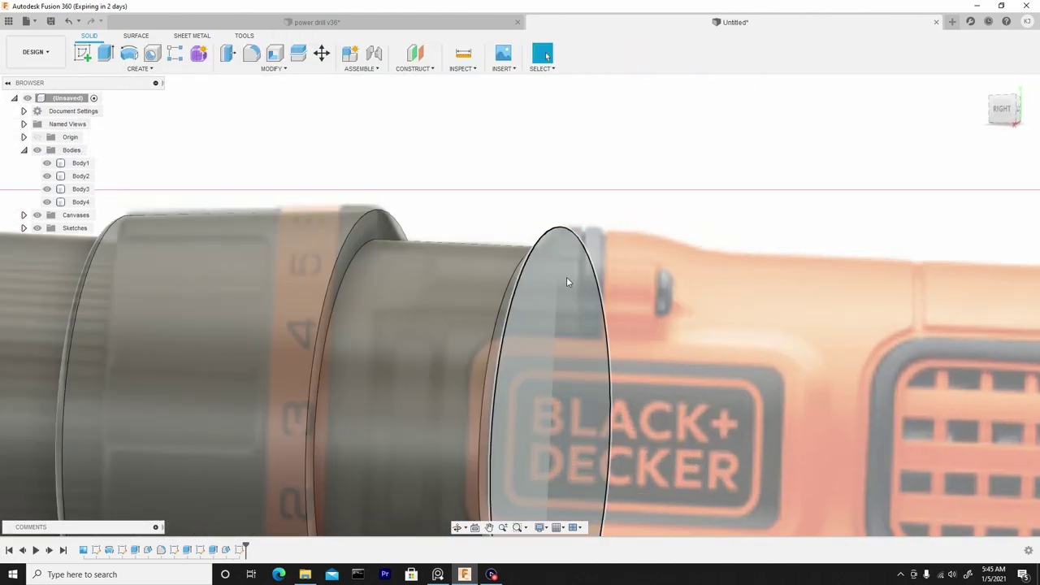
{"action": "right_click", "coordinate": [566, 282]}
{"action": "left_click", "coordinate": [598, 235]}
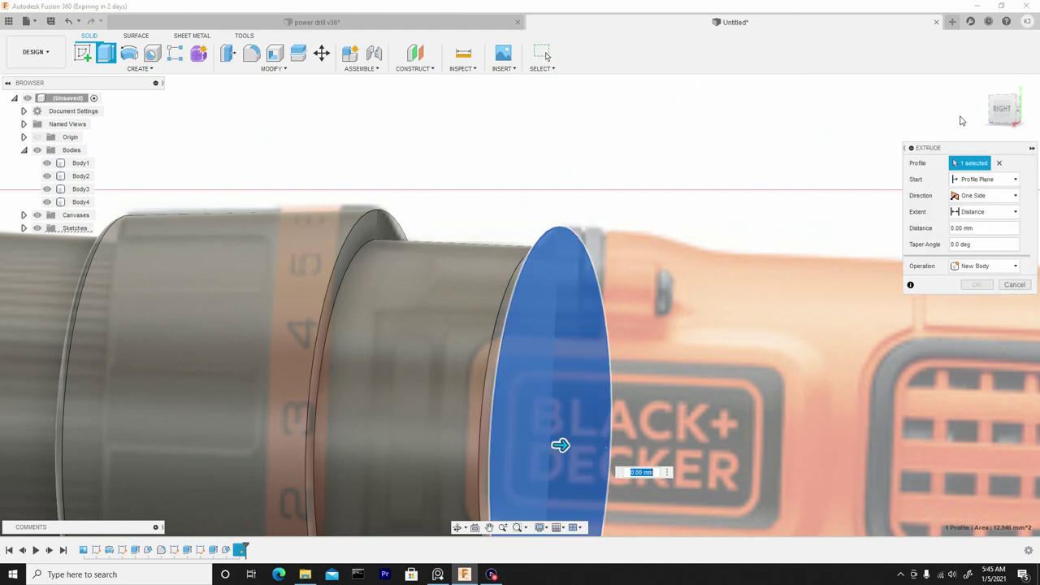
{"action": "left_click", "coordinate": [1002, 110]}
{"action": "left_click_drag", "start_coordinate": [526, 445], "coordinate": [501, 445]}
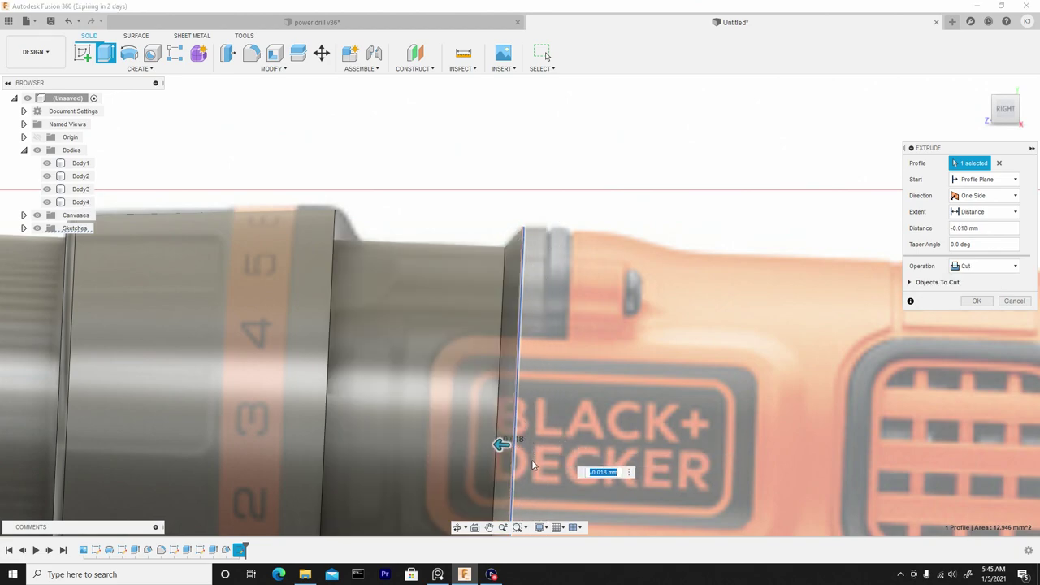
{"action": "left_click_drag", "start_coordinate": [502, 444], "coordinate": [573, 448]}
{"action": "scroll", "coordinate": [592, 244], "scroll_direction": "down", "scroll_amount": 5}
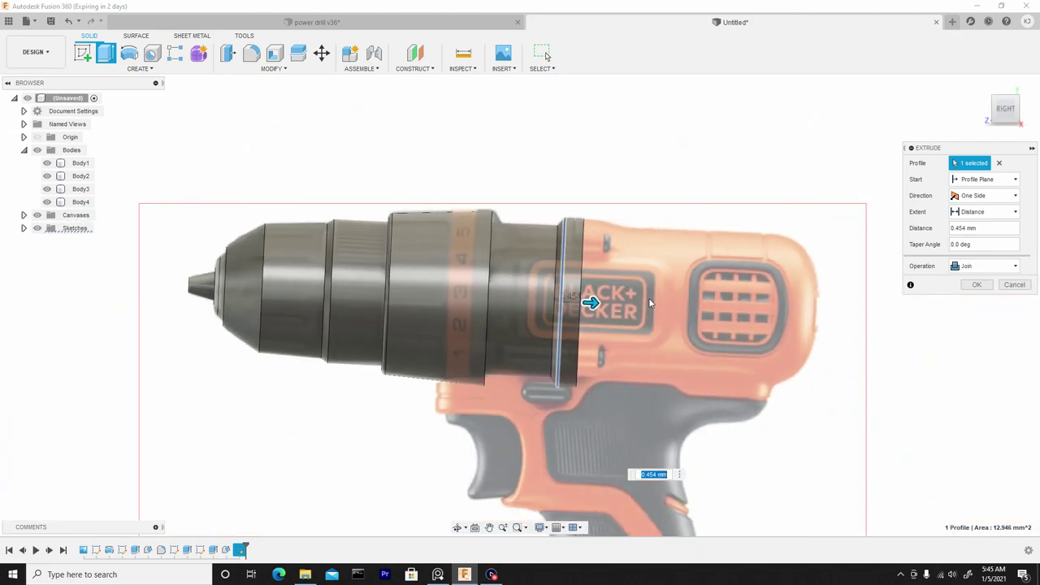
{"action": "left_click", "coordinate": [978, 286]}
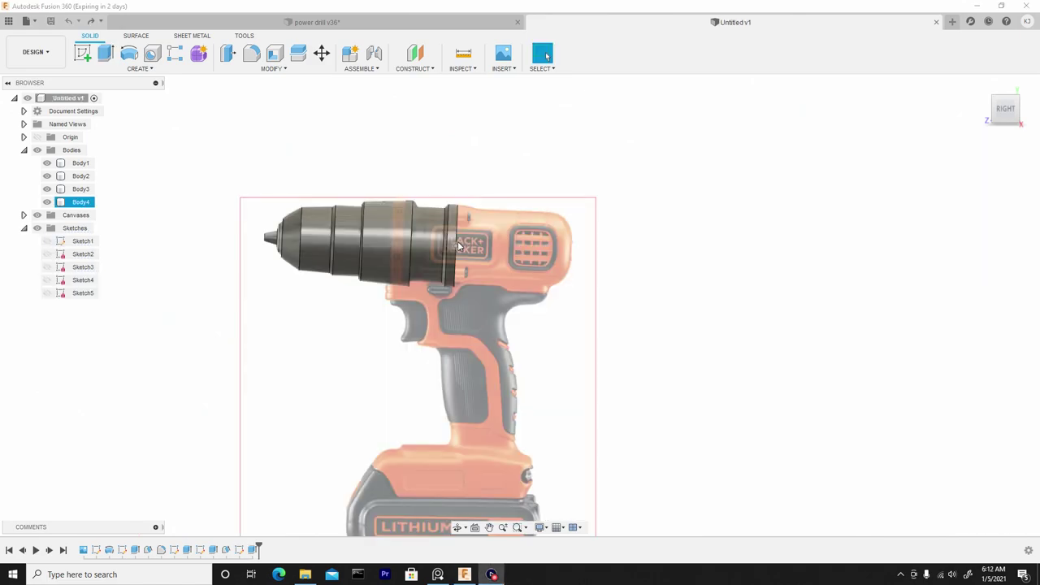
- Create a new sketch on the rear end face of the extruded disc section
{"action": "scroll", "coordinate": [473, 216], "scroll_direction": "up", "scroll_amount": 5}
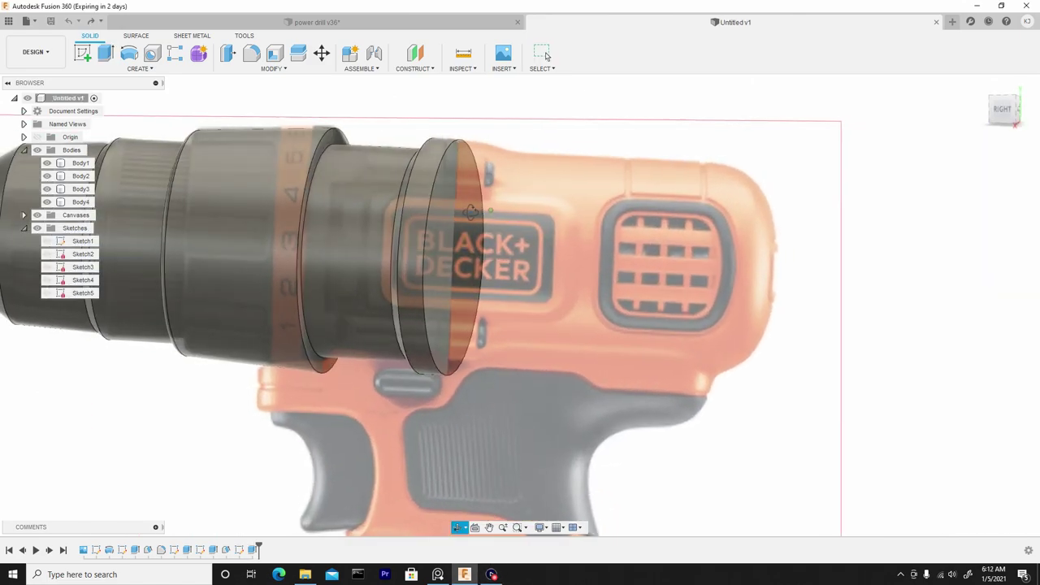
{"action": "middle_click_drag", "start_coordinate": [473, 212], "coordinate": [457, 198], "text": "shift"}
{"action": "left_click", "coordinate": [472, 199]}
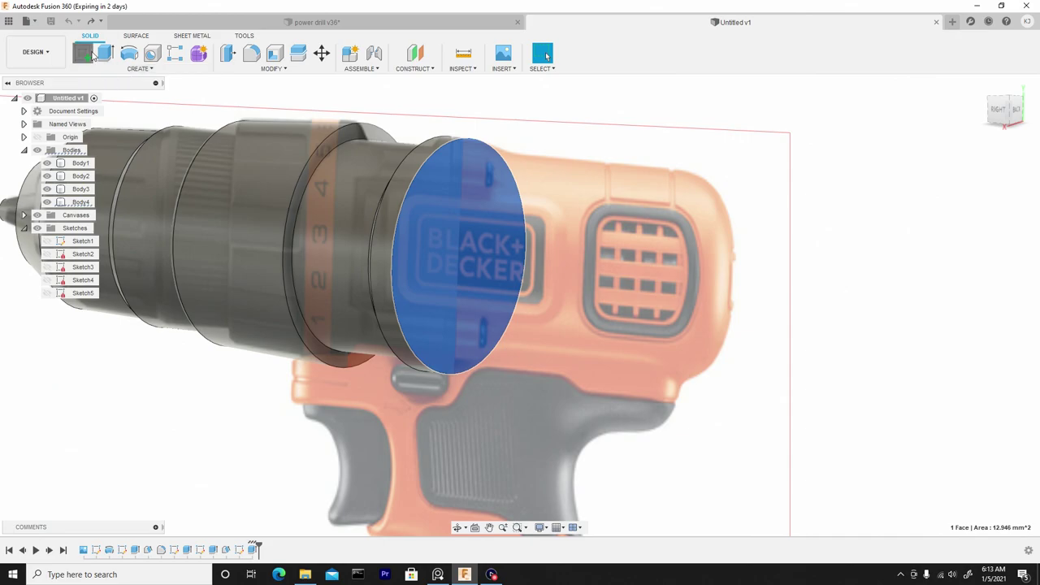
{"action": "left_click", "coordinate": [93, 53]}
- Extrude the new sketch's circular profile about 0.477 mm toward the housing, joined to the existing body
{"action": "middle_click_drag", "start_coordinate": [677, 190], "coordinate": [736, 184], "text": "shift"}
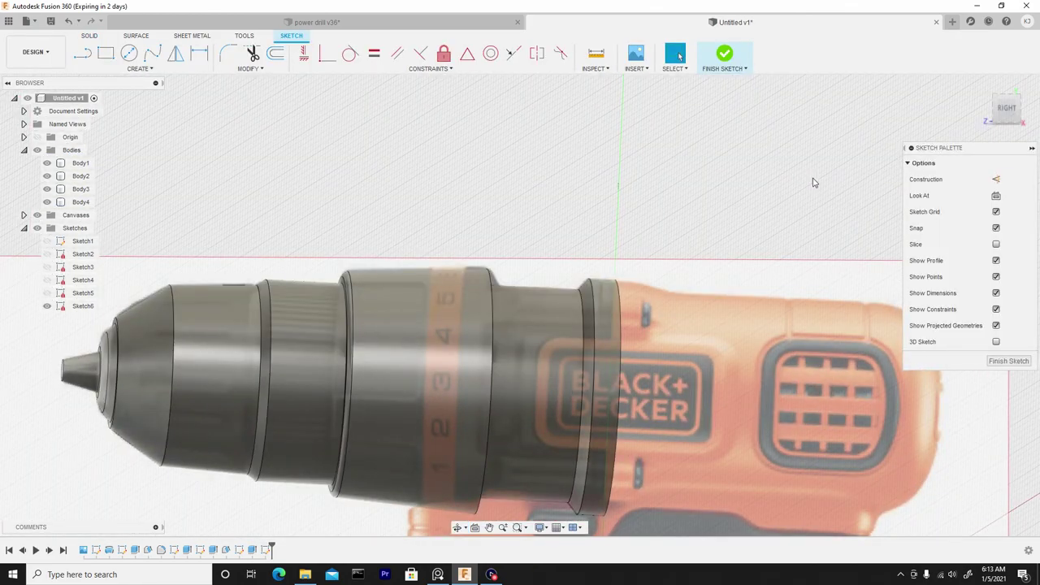
{"action": "mouse_move", "coordinate": [783, 219]}
{"action": "middle_mouse_down", "text": "shift"}
{"action": "mouse_move", "coordinate": [662, 309]}
{"action": "mouse_move", "coordinate": [552, 228]}
{"action": "middle_mouse_up", "text": "shift"}
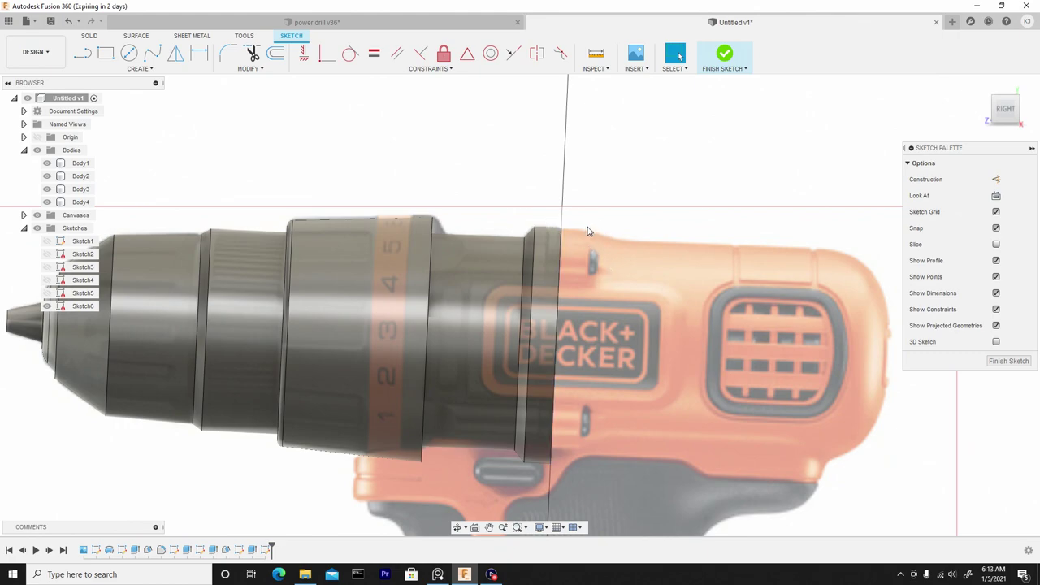
{"action": "middle_click_drag", "start_coordinate": [594, 260], "coordinate": [568, 259], "text": "shift"}
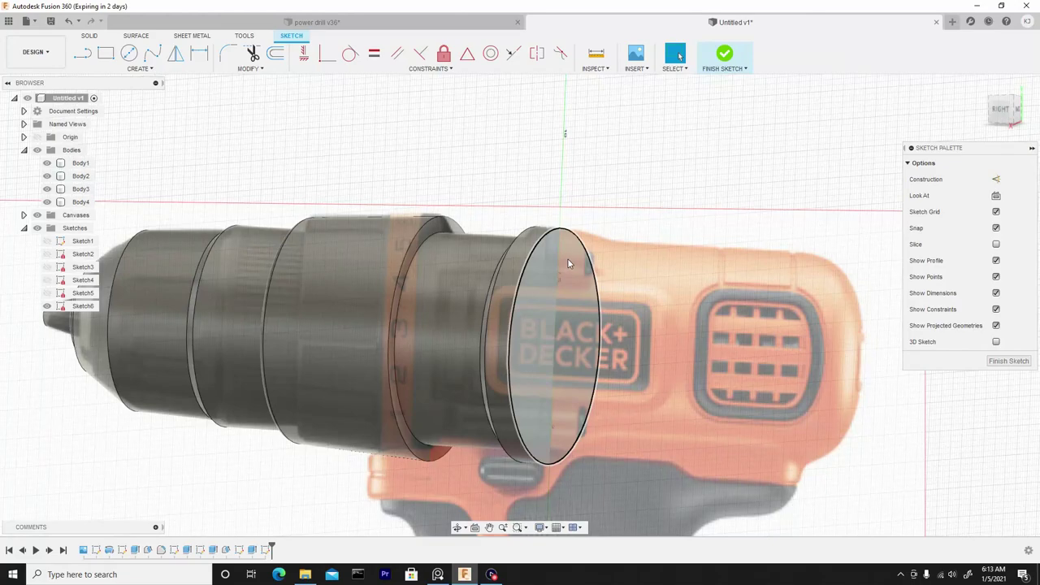
{"action": "right_click", "coordinate": [568, 260]}
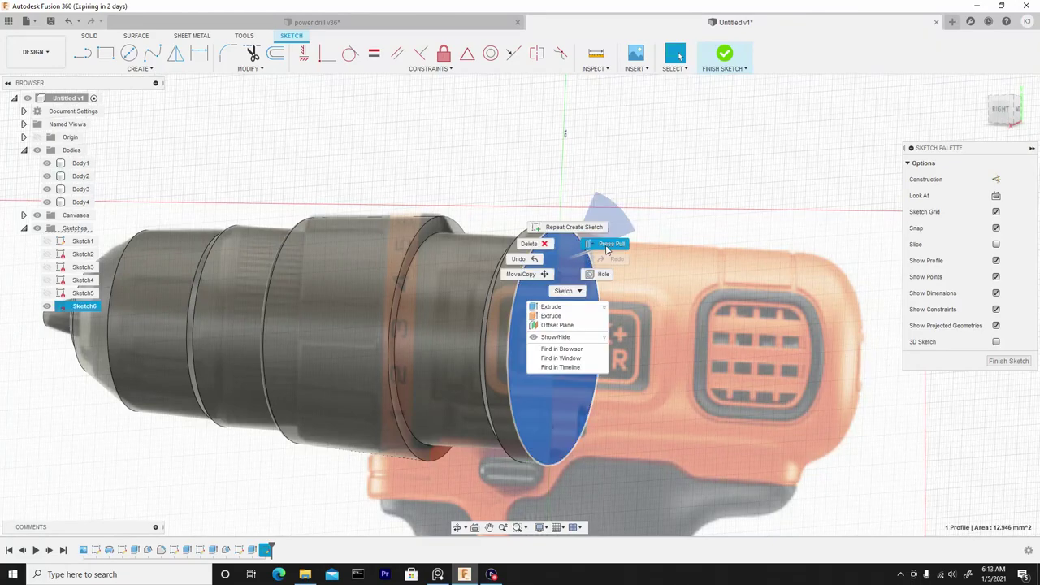
{"action": "left_click", "coordinate": [608, 244]}
{"action": "left_click", "coordinate": [998, 115]}
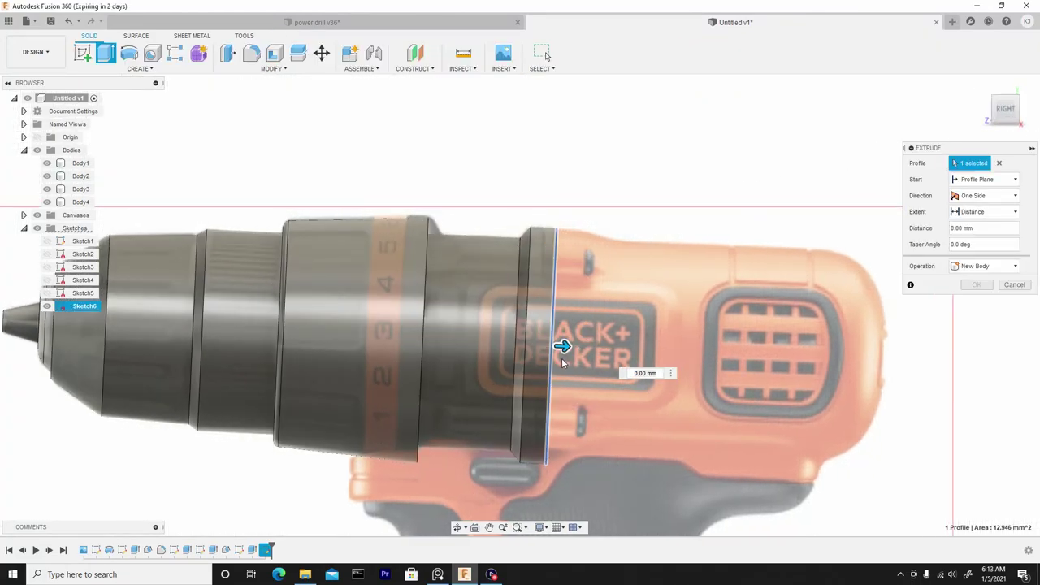
{"action": "left_click_drag", "start_coordinate": [561, 346], "coordinate": [591, 348]}
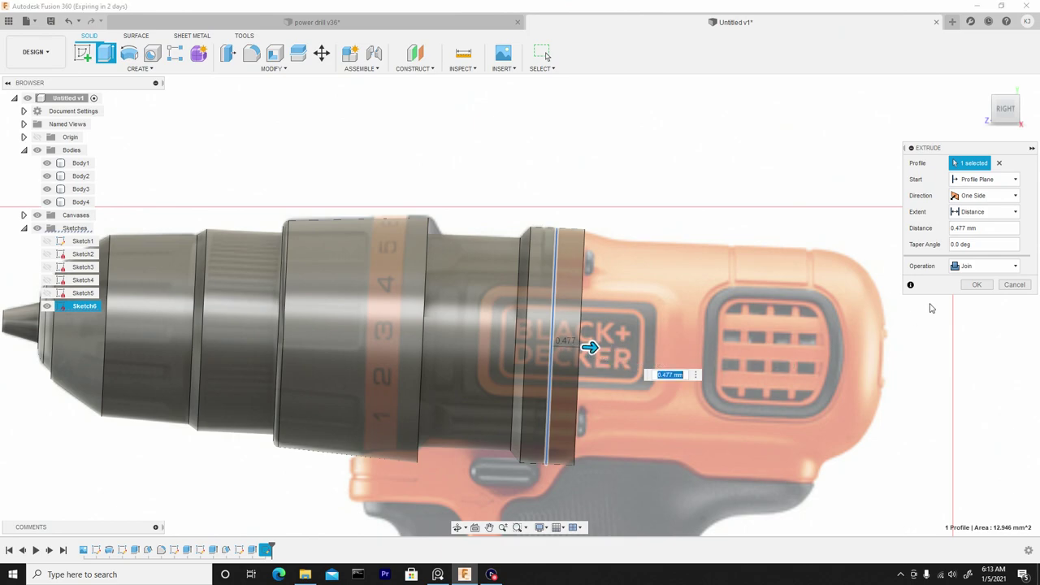
{"action": "left_click", "coordinate": [977, 285]}
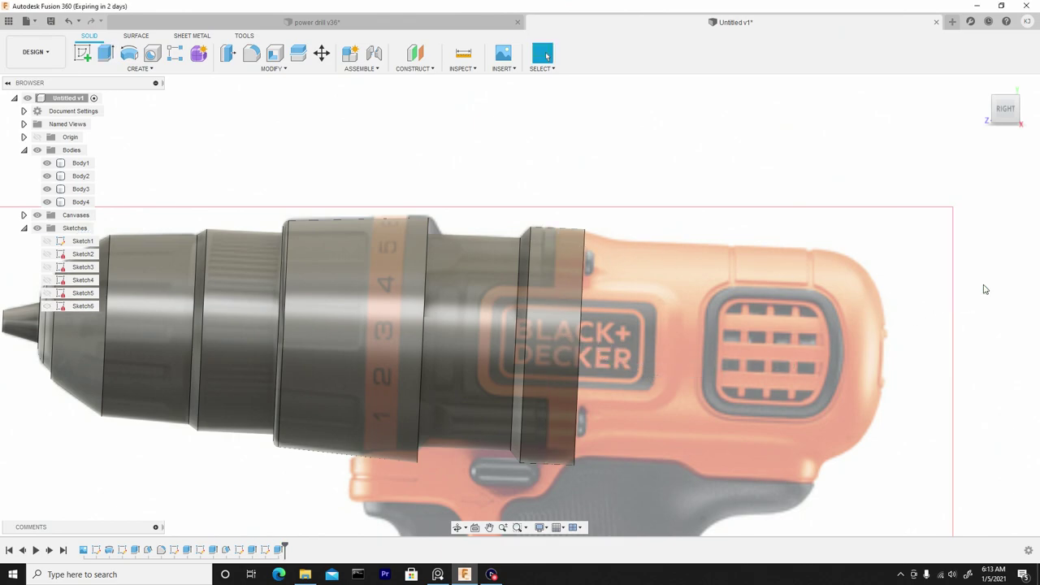
- Create a new sketch on the lengthened section's rear end face and finish it without adding geometry
{"action": "mouse_move", "coordinate": [609, 281]}
{"action": "middle_mouse_down", "text": "shift"}
{"action": "mouse_move", "coordinate": [385, 223]}
{"action": "mouse_move", "coordinate": [269, 162]}
{"action": "middle_mouse_up", "text": "shift"}
{"action": "left_click", "coordinate": [580, 274]}
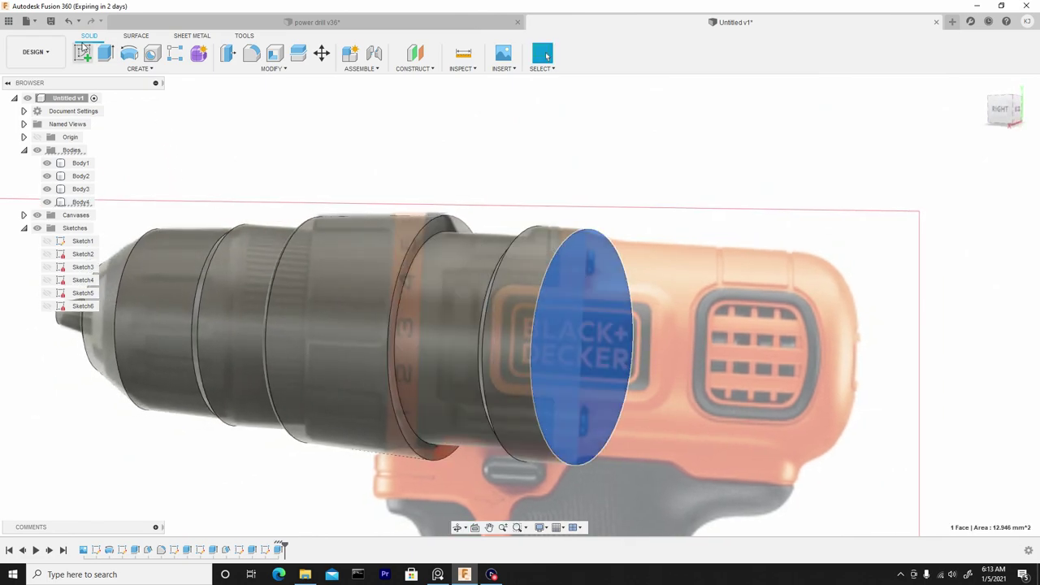
{"action": "left_click", "coordinate": [83, 52]}
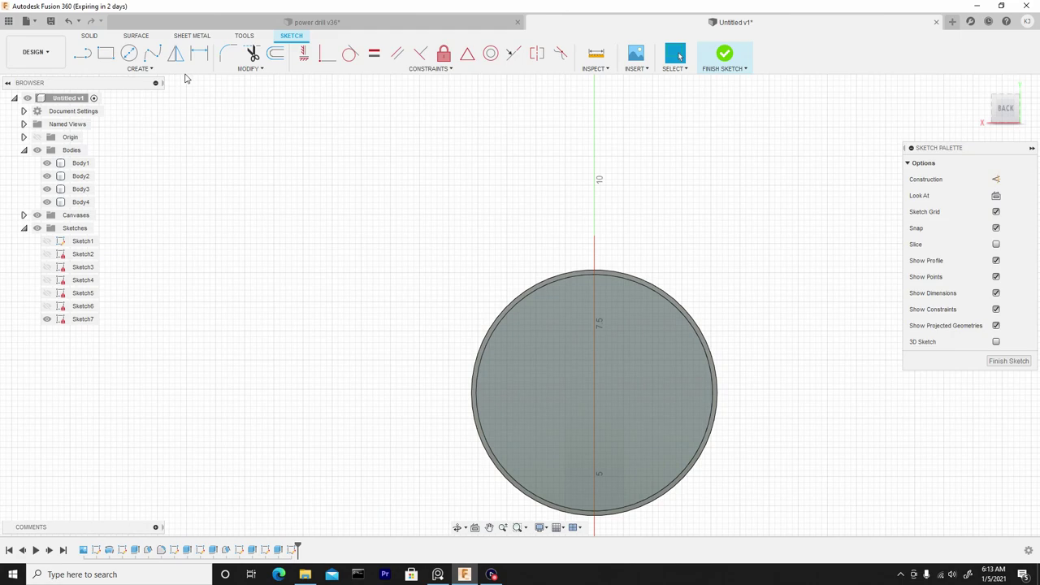
{"action": "left_click", "coordinate": [724, 57]}
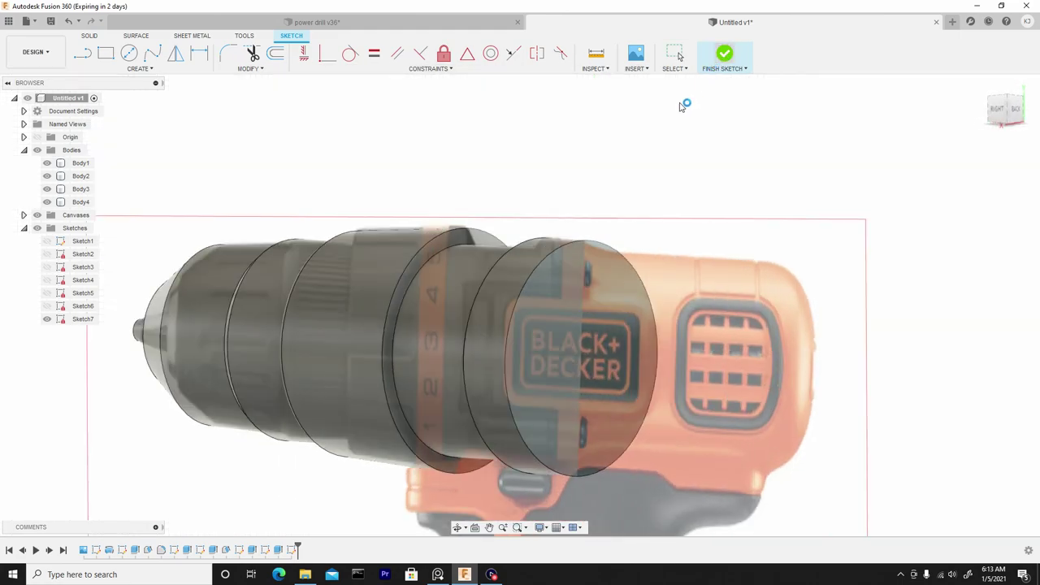
- Extrude the rear circular profile about 0.579 mm toward the housing as a new body
{"action": "right_click", "coordinate": [587, 307]}
{"action": "left_click", "coordinate": [630, 291]}
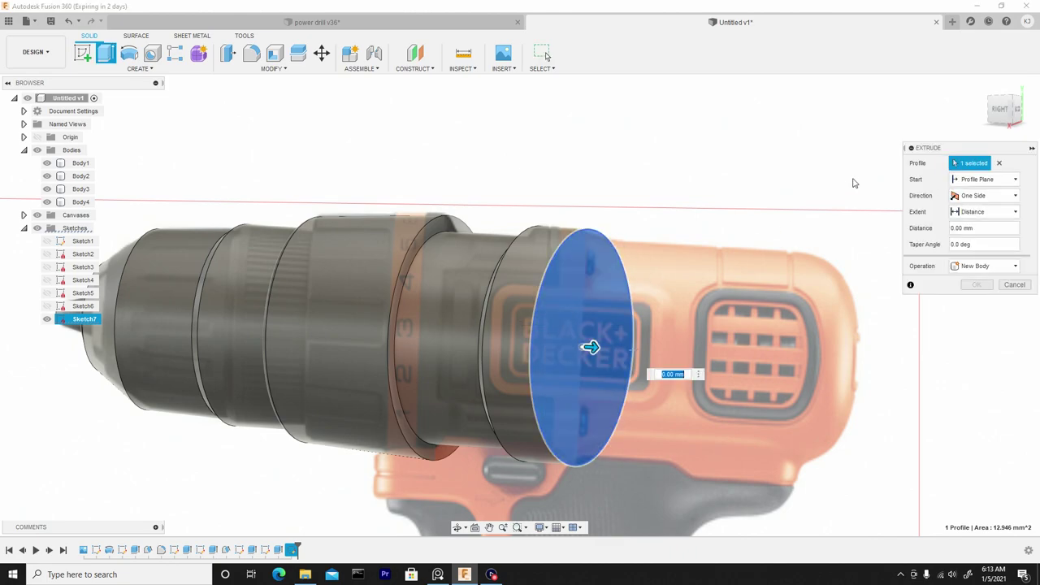
{"action": "left_click", "coordinate": [1001, 109]}
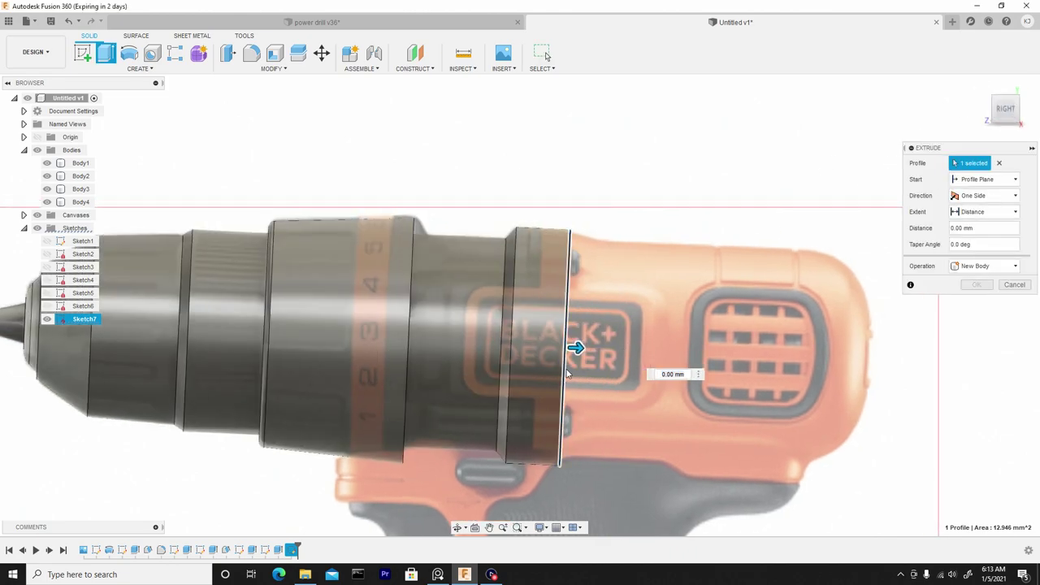
{"action": "left_click_drag", "start_coordinate": [574, 349], "coordinate": [612, 350]}
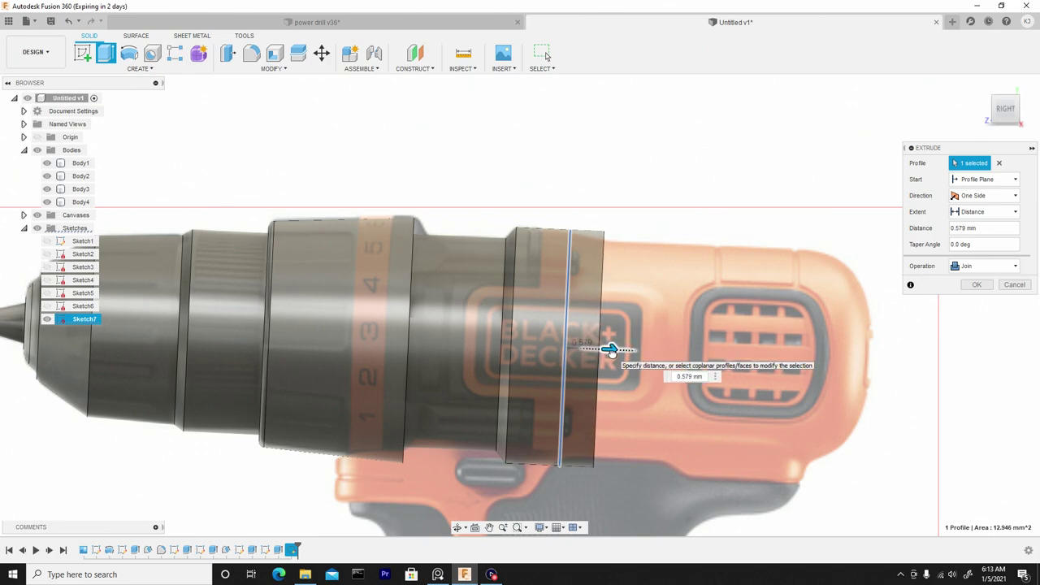
{"action": "left_click", "coordinate": [985, 267]}
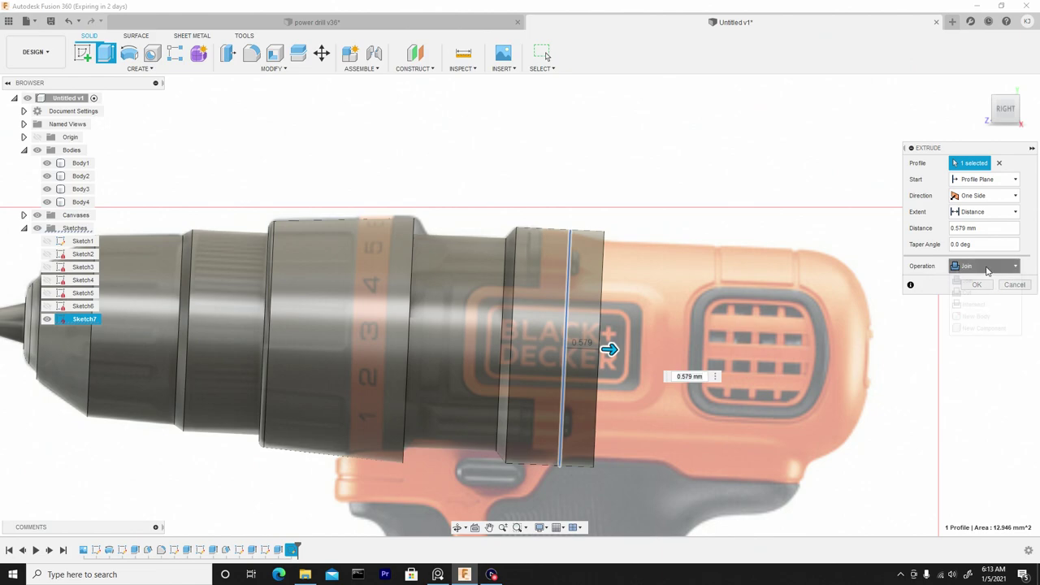
{"action": "left_click", "coordinate": [986, 303]}
{"action": "left_click", "coordinate": [978, 285]}
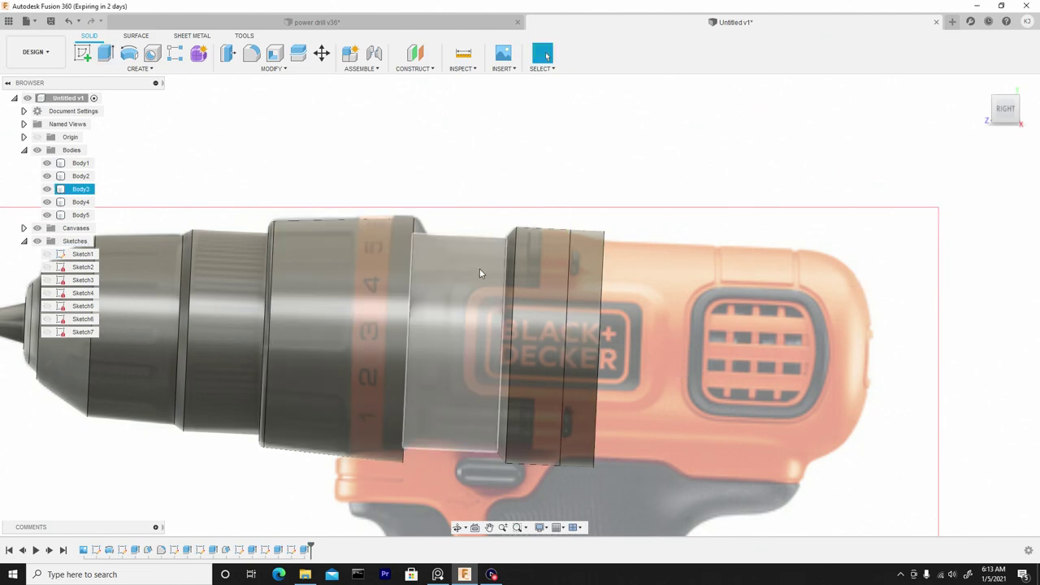
- Draft the new rear ring's outer face about -17.3 degrees, tapering inward toward the housing, hiding Body4 for the operation and showing it again
{"action": "left_click", "coordinate": [54, 204]}
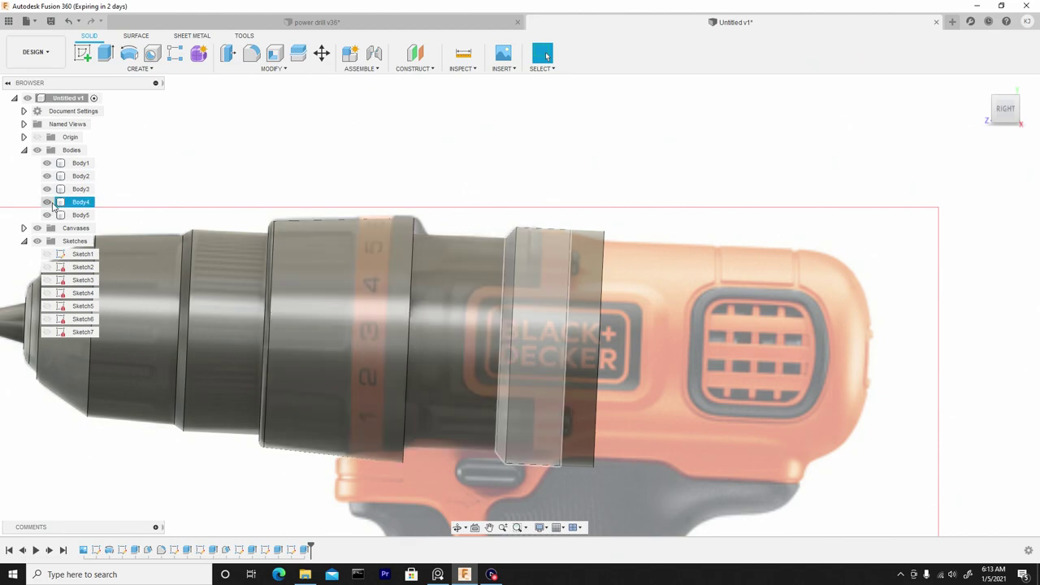
{"action": "left_click", "coordinate": [47, 203]}
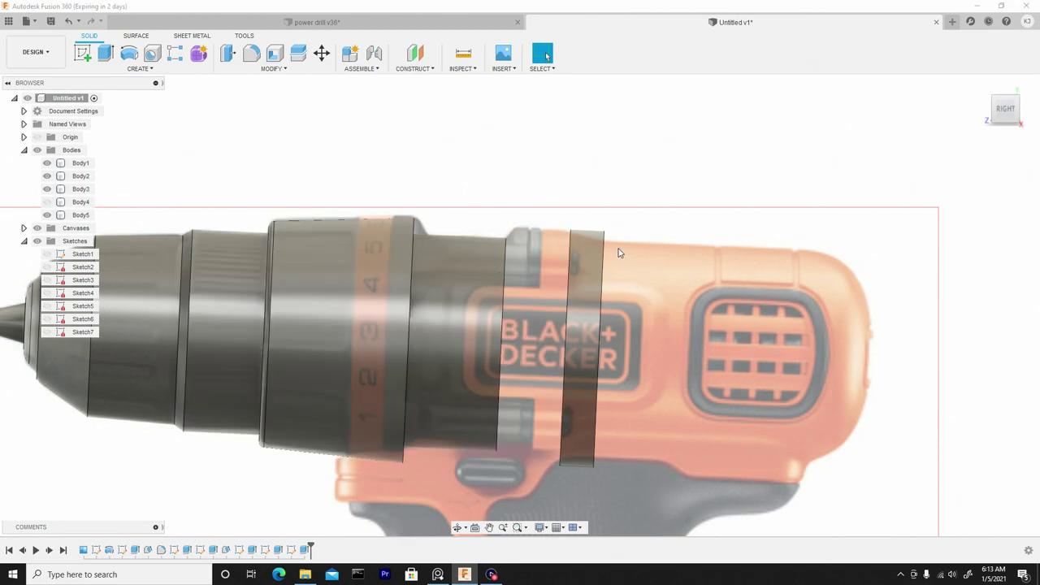
{"action": "left_click", "coordinate": [272, 68]}
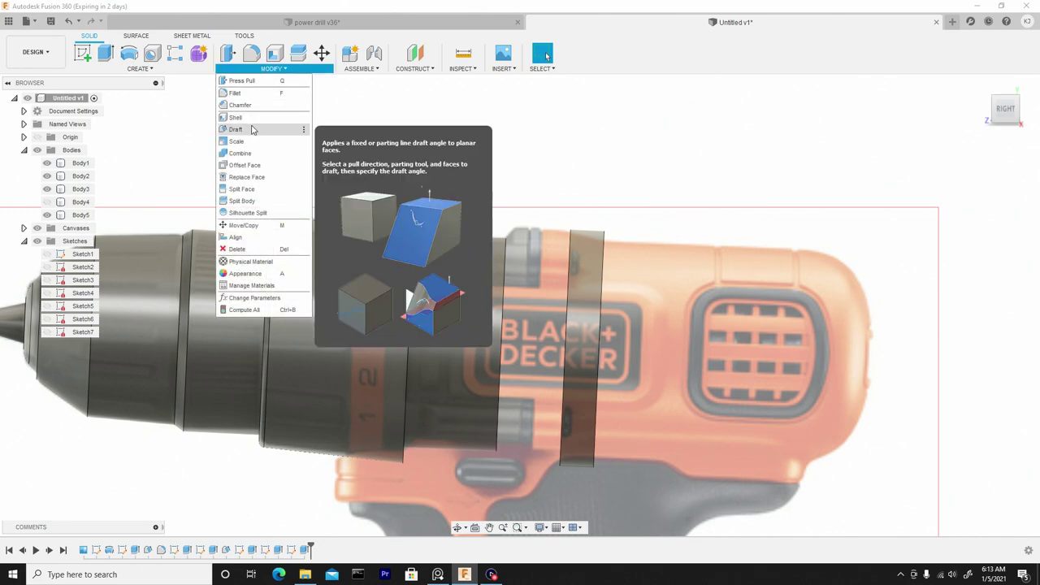
{"action": "left_click", "coordinate": [253, 129]}
{"action": "middle_click_drag", "start_coordinate": [490, 251], "coordinate": [563, 264], "text": "shift"}
{"action": "left_click", "coordinate": [563, 264]}
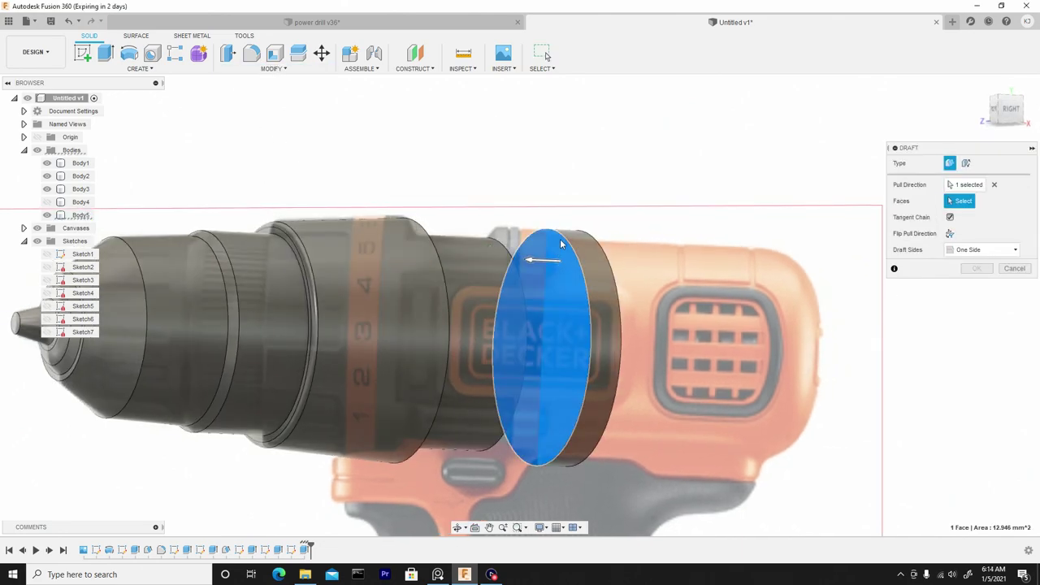
{"action": "left_click", "coordinate": [568, 234]}
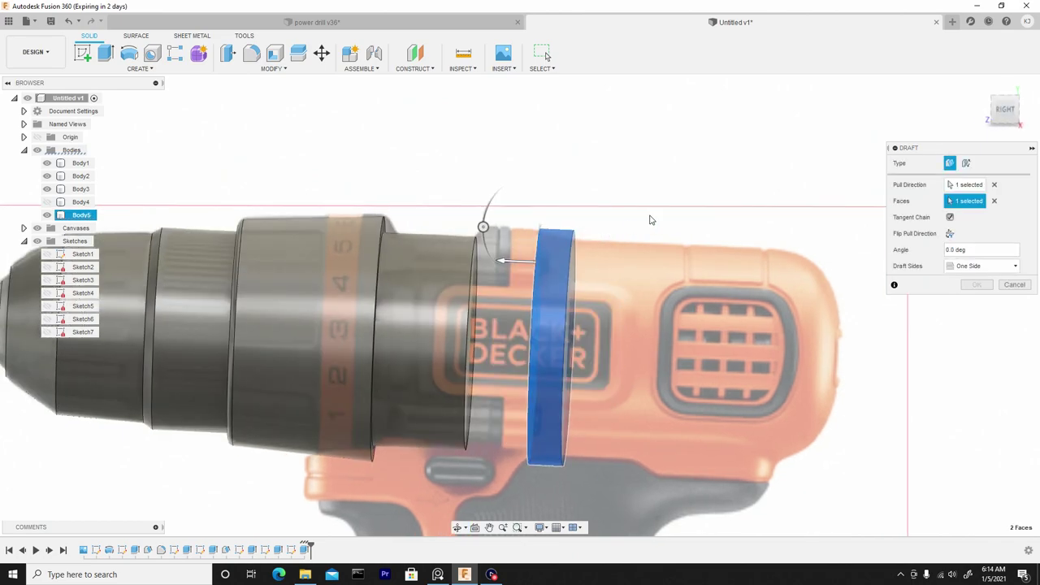
{"action": "left_click", "coordinate": [1004, 110]}
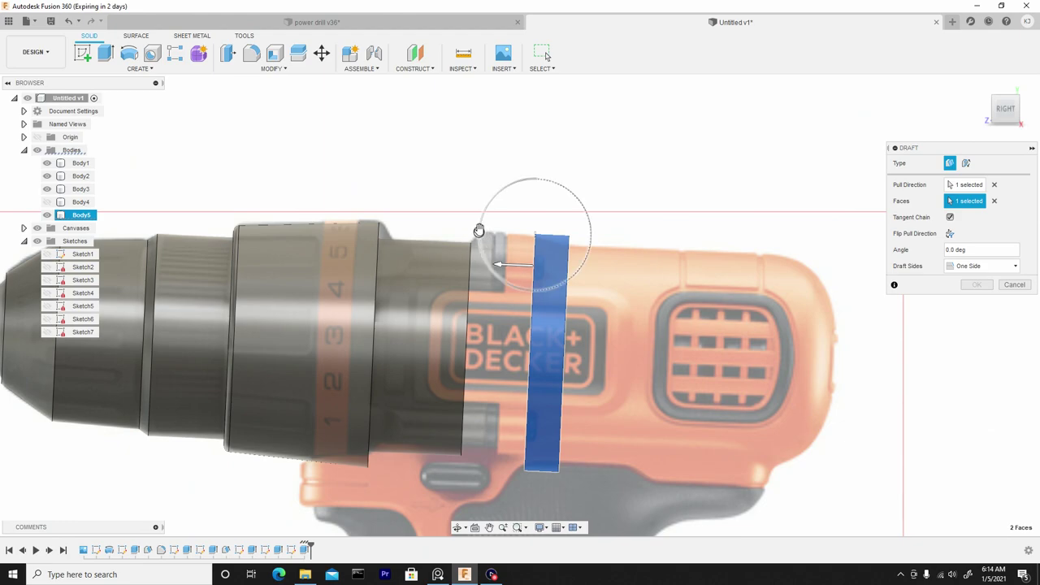
{"action": "left_click_drag", "start_coordinate": [480, 231], "coordinate": [482, 216]}
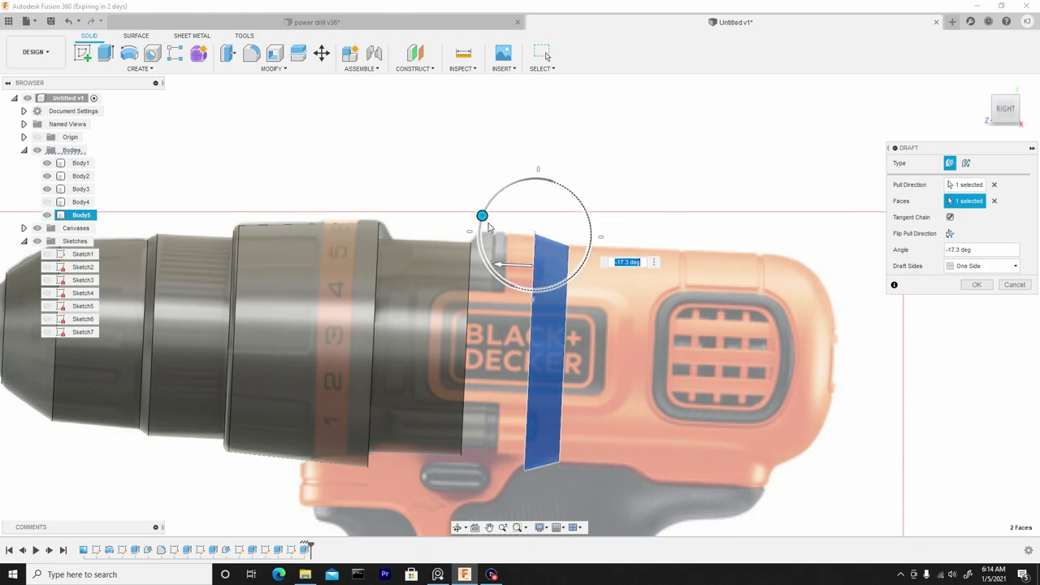
{"action": "left_click", "coordinate": [976, 284]}
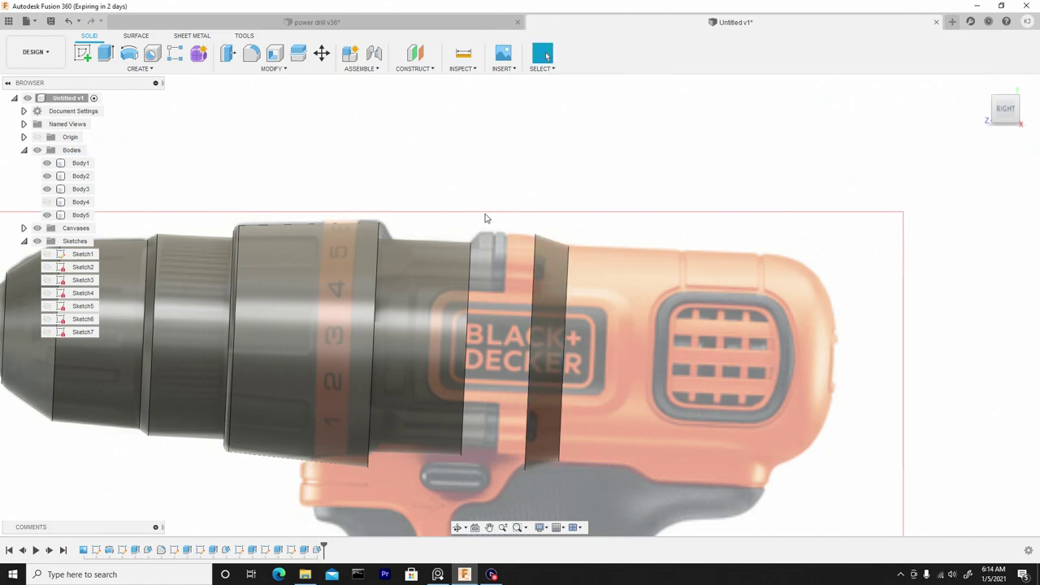
{"action": "left_click", "coordinate": [79, 215]}
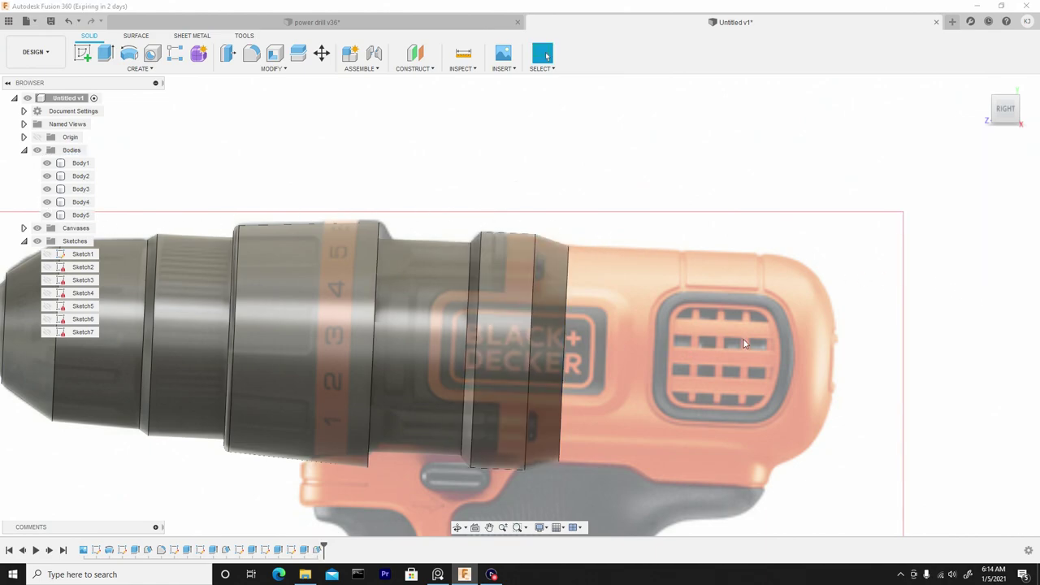
- Create a new sketch on the tapered ring's rear face and finish it without adding geometry
{"action": "middle_click_drag", "start_coordinate": [564, 311], "coordinate": [659, 317], "text": "shift"}
{"action": "left_click", "coordinate": [655, 320]}
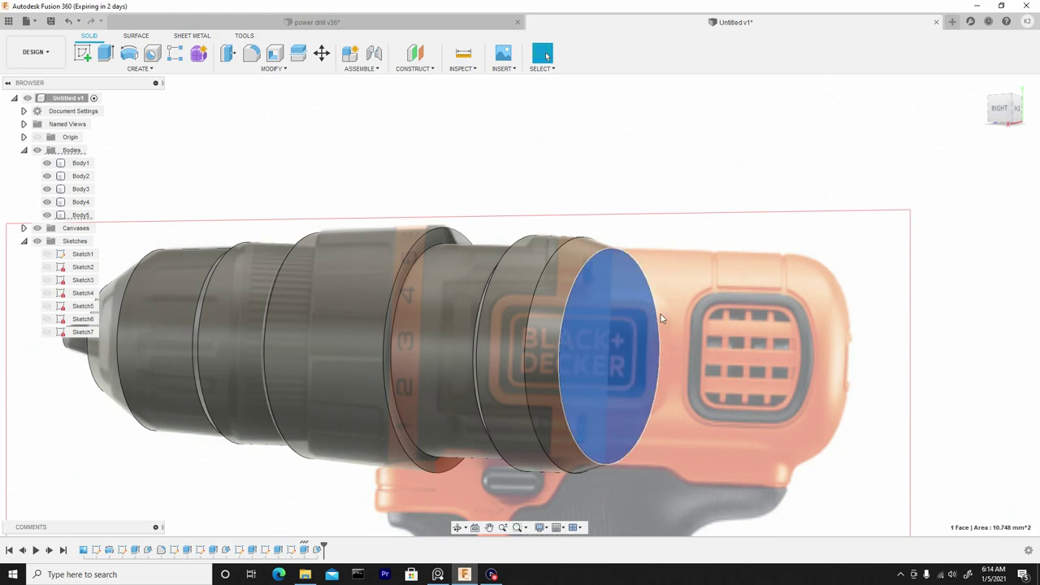
{"action": "left_click", "coordinate": [82, 53]}
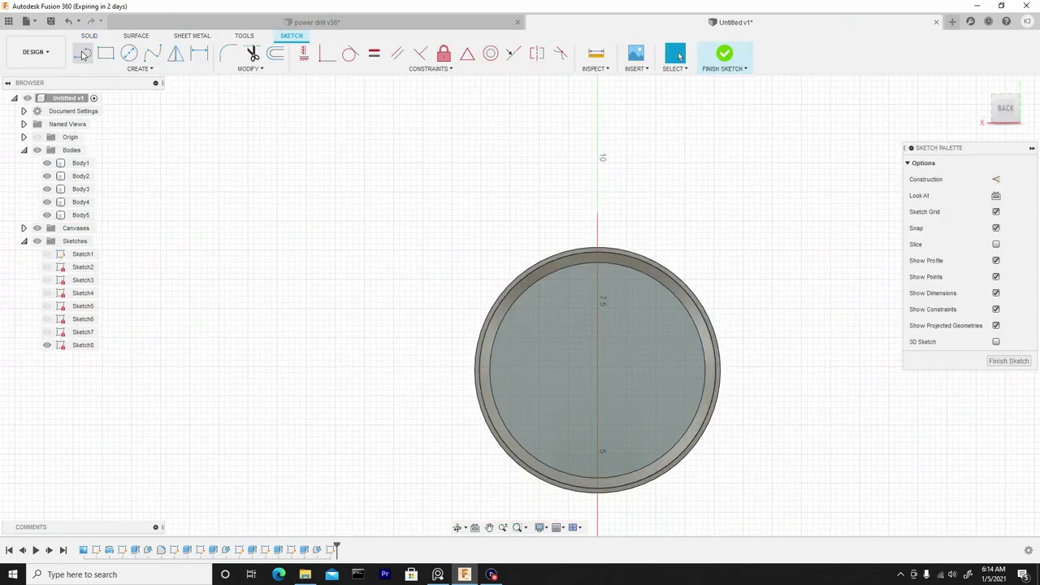
{"action": "left_click", "coordinate": [724, 55]}
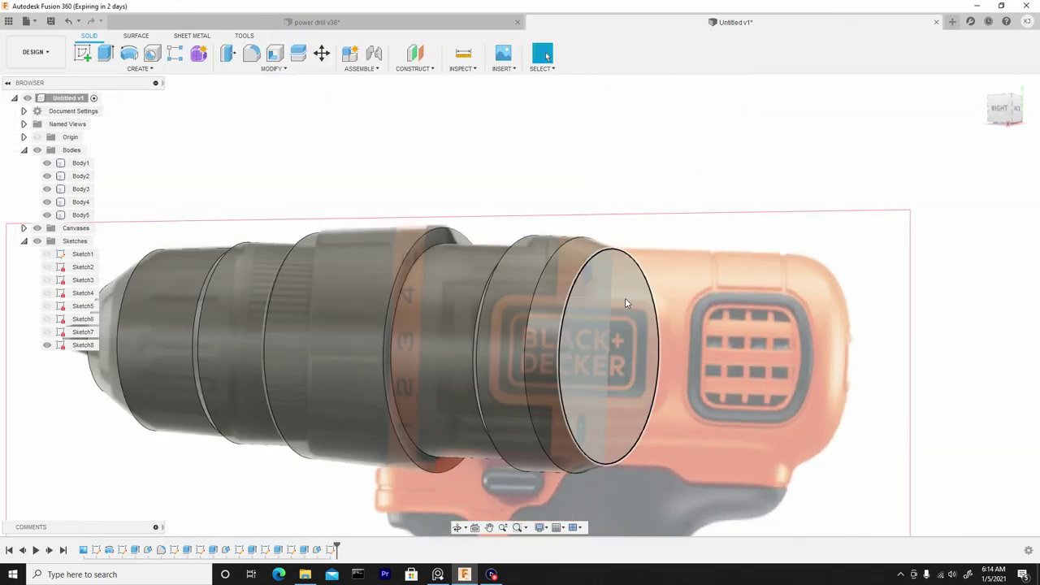
- Extrude the tapered ring's rear circular profile about 4.654 mm to the back of the housing, joining it to the existing body
{"action": "left_click", "coordinate": [625, 300]}
{"action": "right_click", "coordinate": [624, 299]}
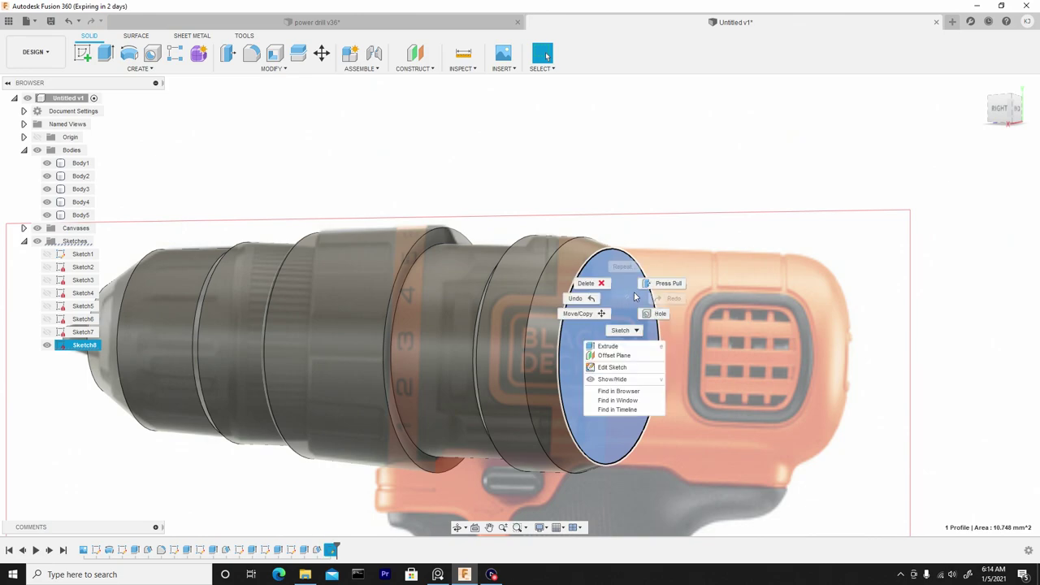
{"action": "left_click", "coordinate": [663, 286]}
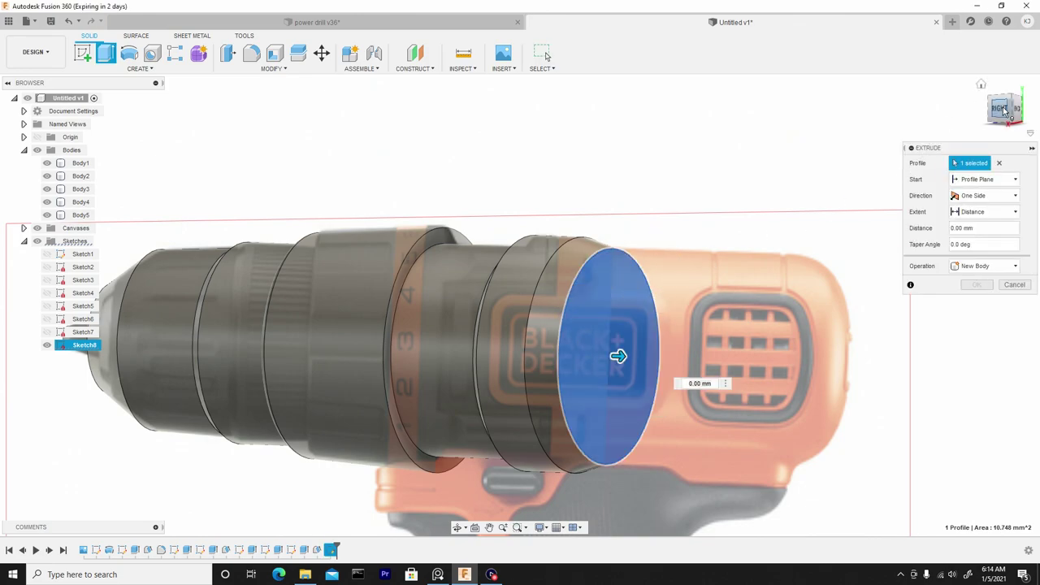
{"action": "left_click", "coordinate": [1002, 109]}
{"action": "scroll", "coordinate": [552, 309], "scroll_direction": "down", "scroll_amount": 2}
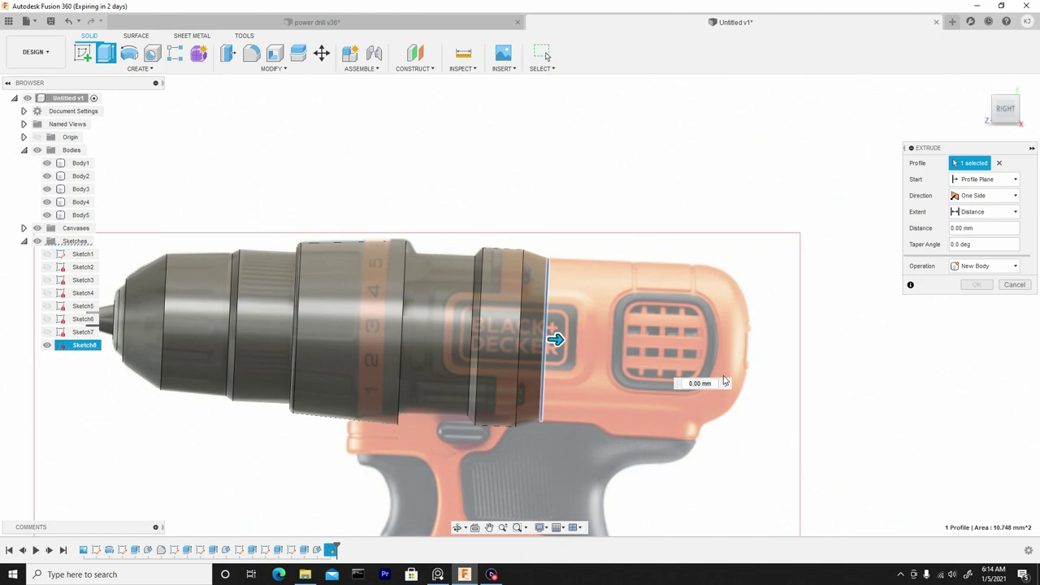
{"action": "left_click_drag", "start_coordinate": [555, 340], "coordinate": [759, 348]}
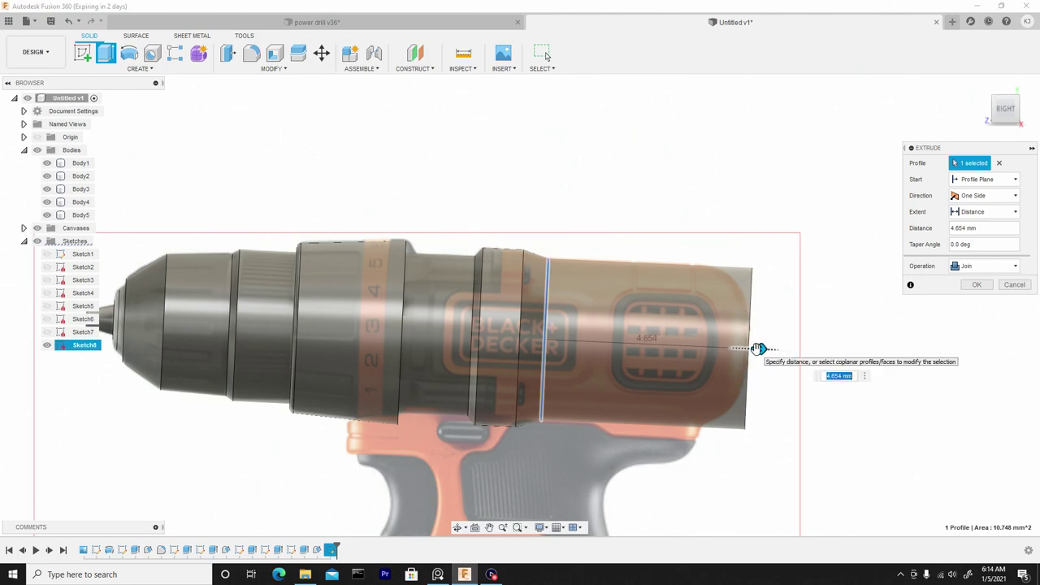
{"action": "left_click", "coordinate": [977, 285]}
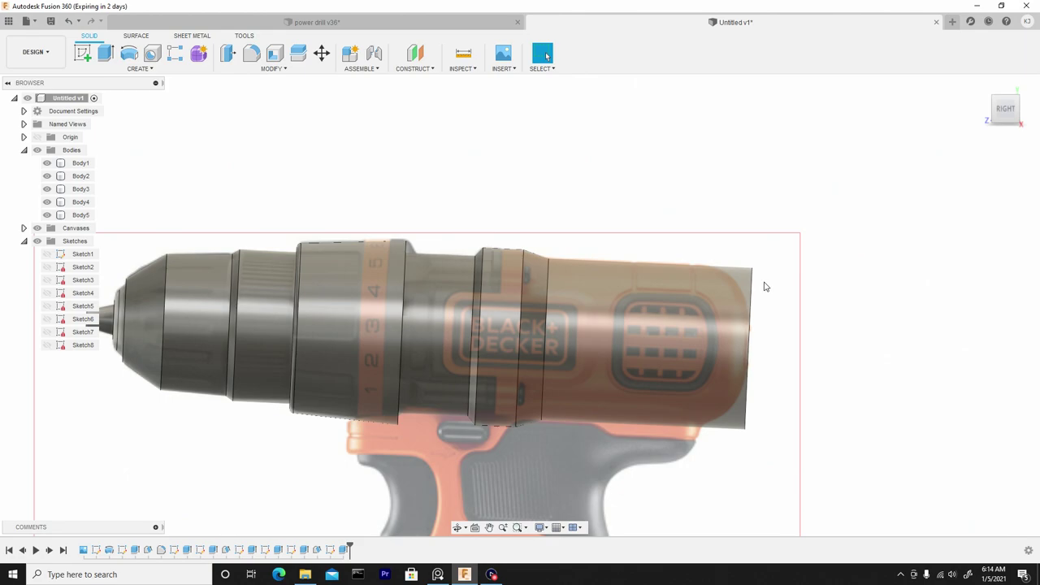
- Fillet the circular rear edge of the extruded housing with a constant radius of about 1.154 mm to follow the reference image
{"action": "left_click", "coordinate": [275, 69]}
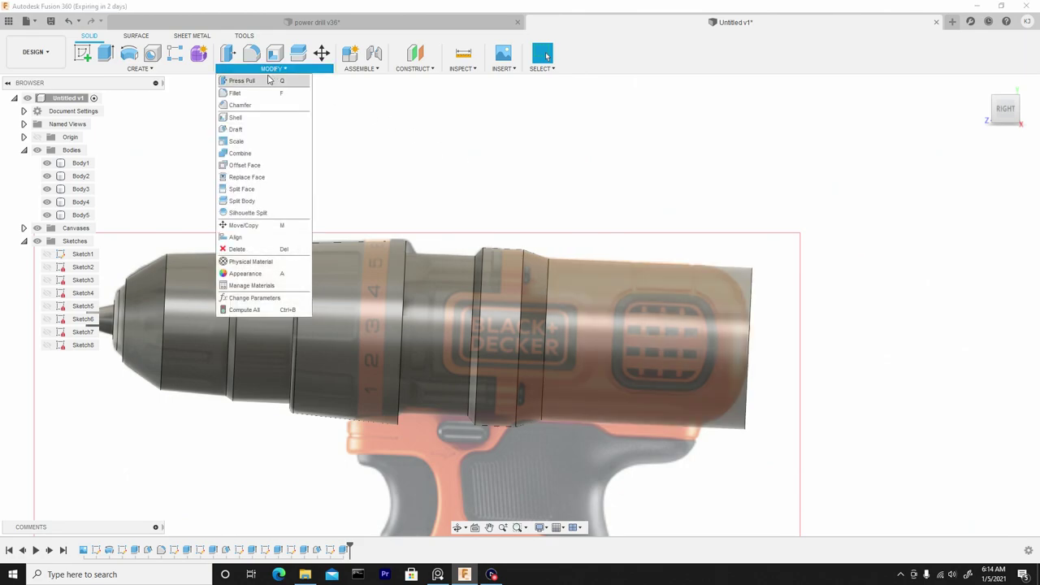
{"action": "left_click", "coordinate": [248, 96]}
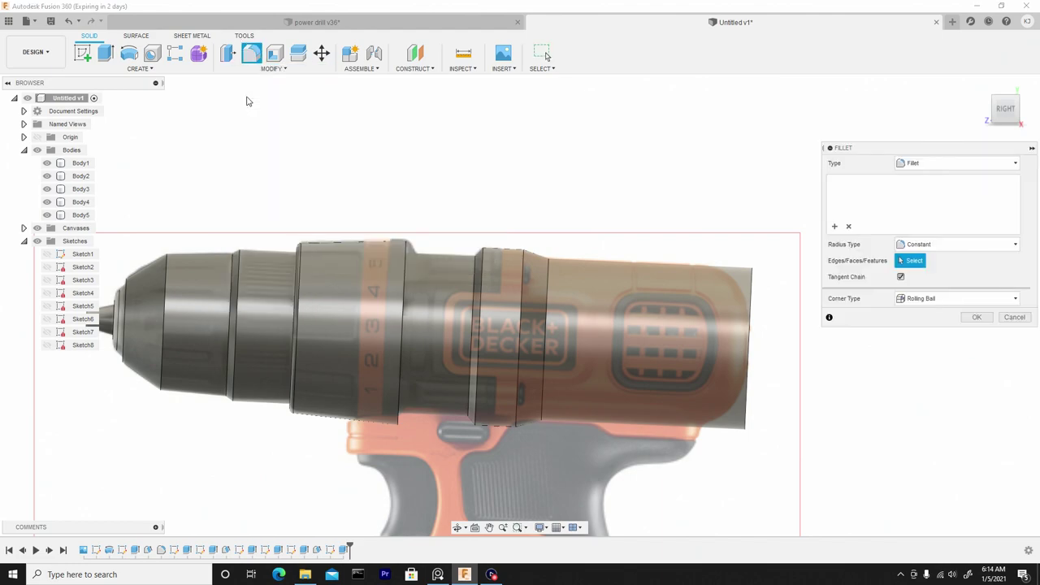
{"action": "left_click", "coordinate": [754, 301]}
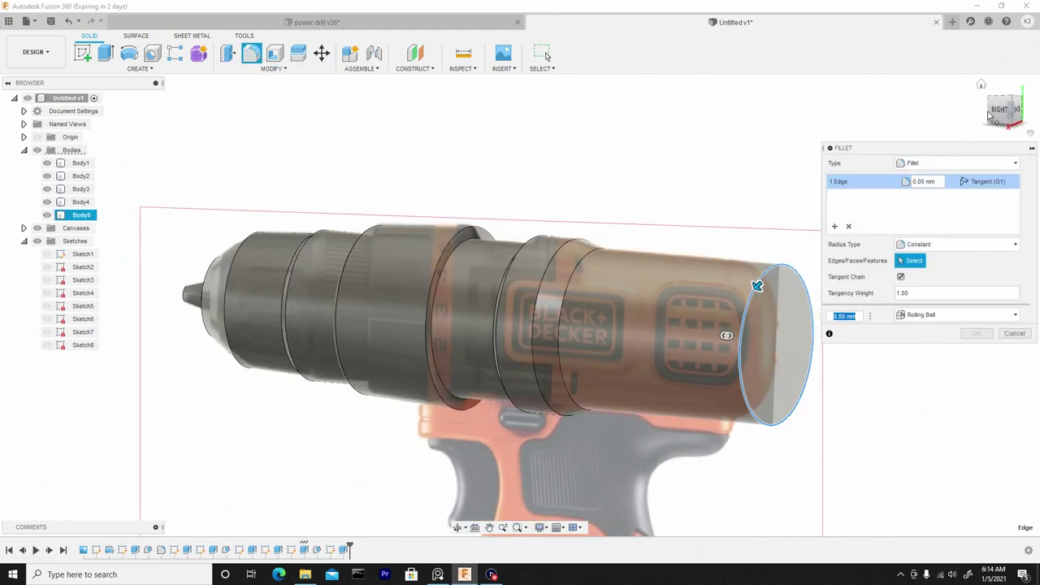
{"action": "left_click_drag", "start_coordinate": [713, 289], "coordinate": [690, 290]}
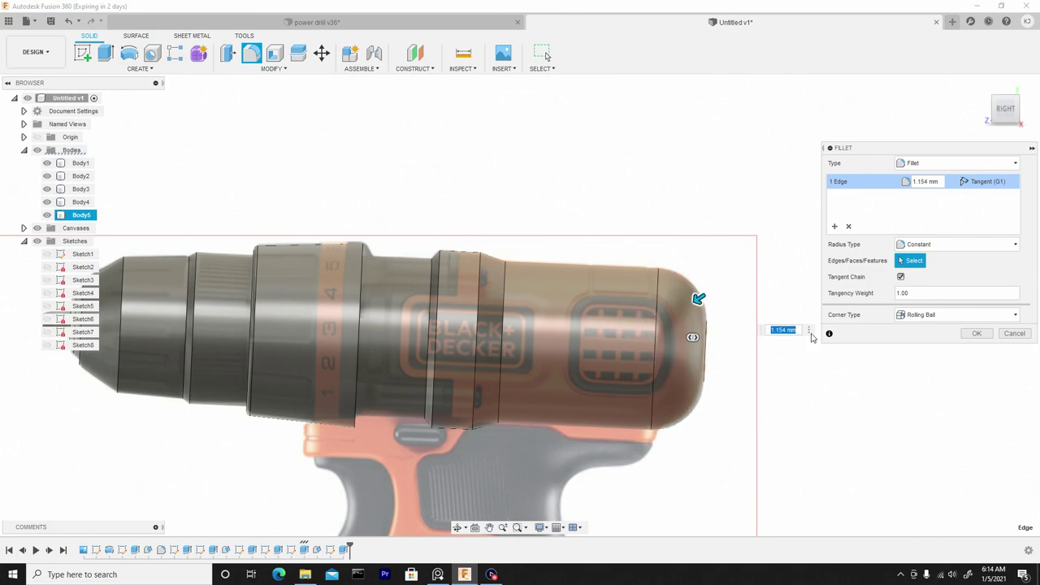
{"action": "left_click", "coordinate": [977, 334]}
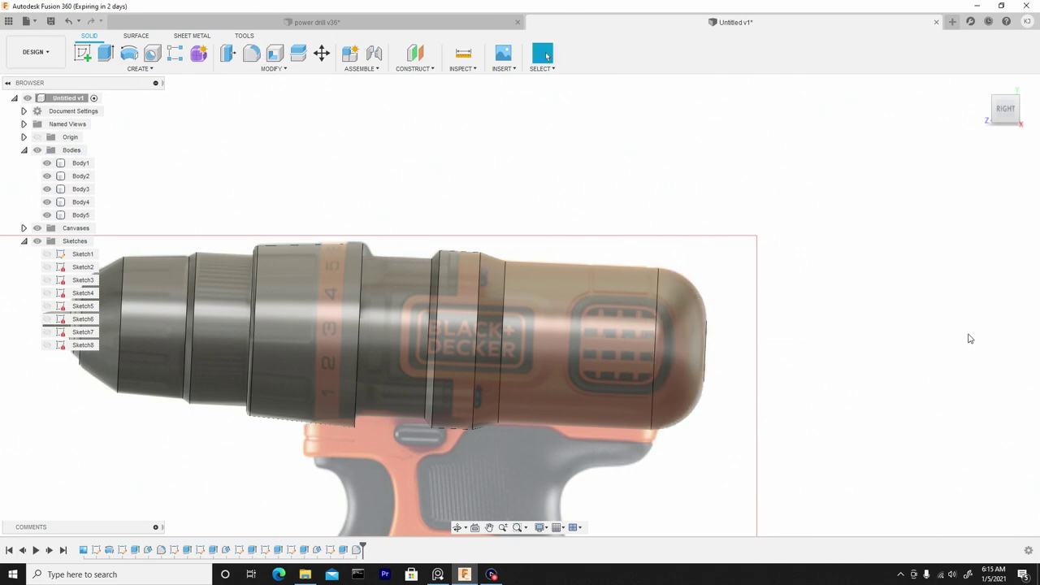